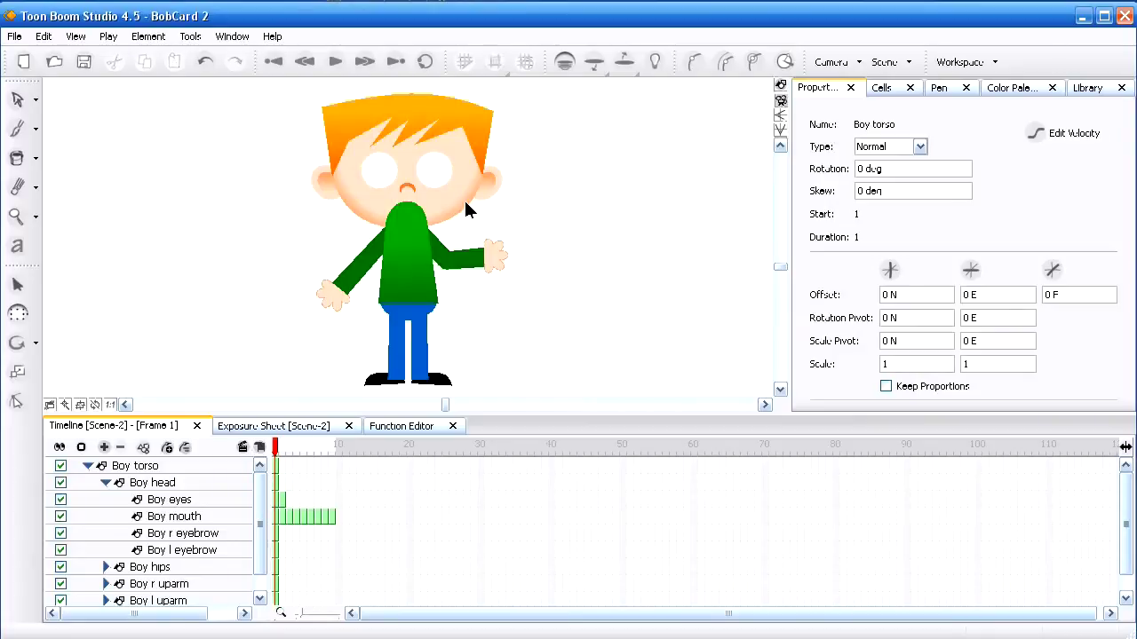
- Set the Boy head element's forward offset to 0.01 F so it sits in front of the torso
{"action": "left_click", "coordinate": [195, 483]}
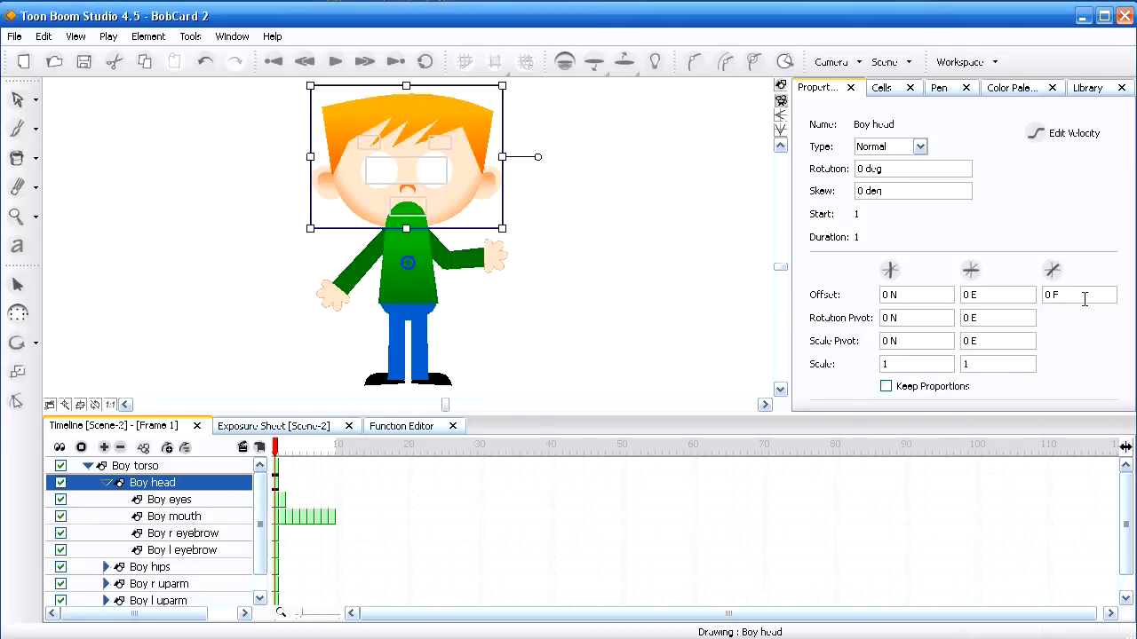
{"action": "left_click_drag", "start_coordinate": [1084, 300], "coordinate": [1026, 299]}
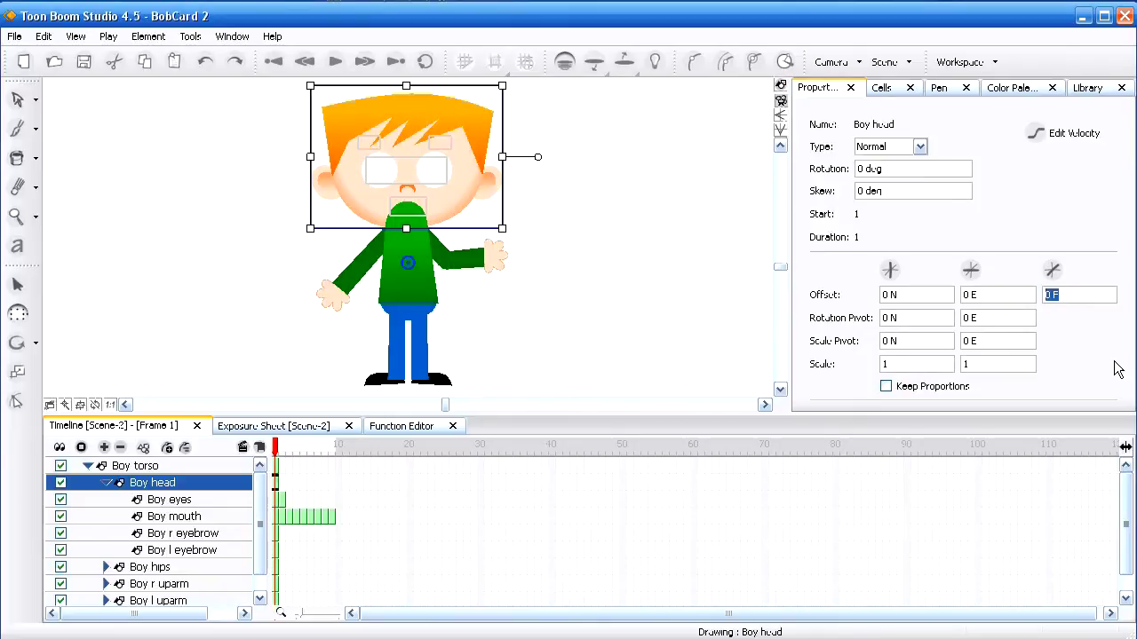
{"action": "type", "text": ".01"}
{"action": "key", "text": "Return"}
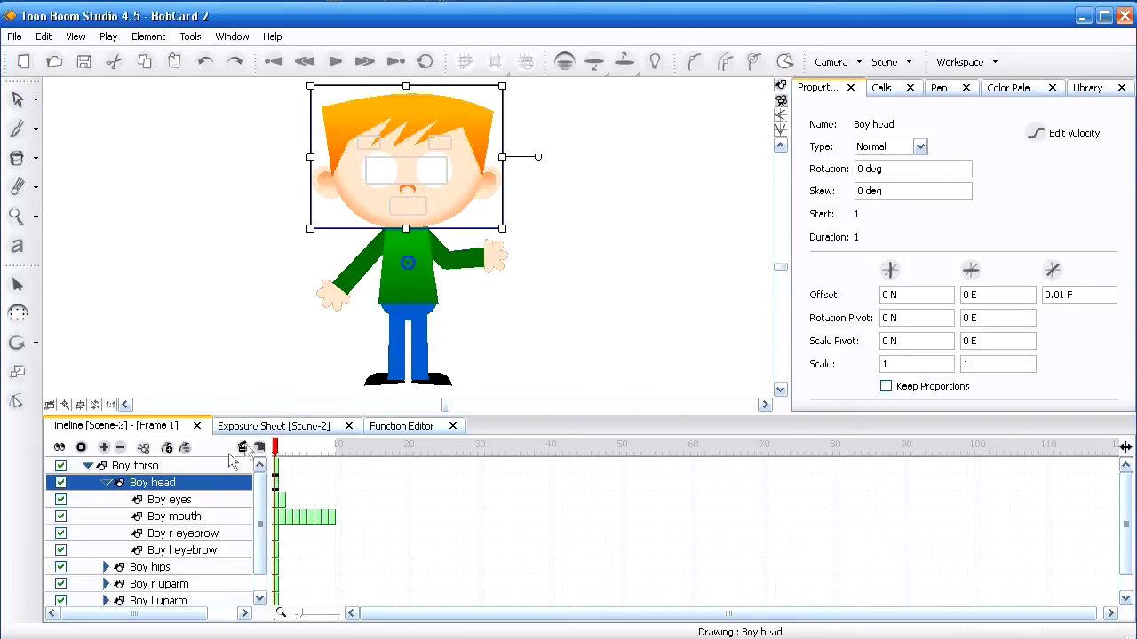
- Set the forward offset of both the Boy eyes and Boy mouth elements to 0.01 F
{"action": "left_click", "coordinate": [216, 500]}
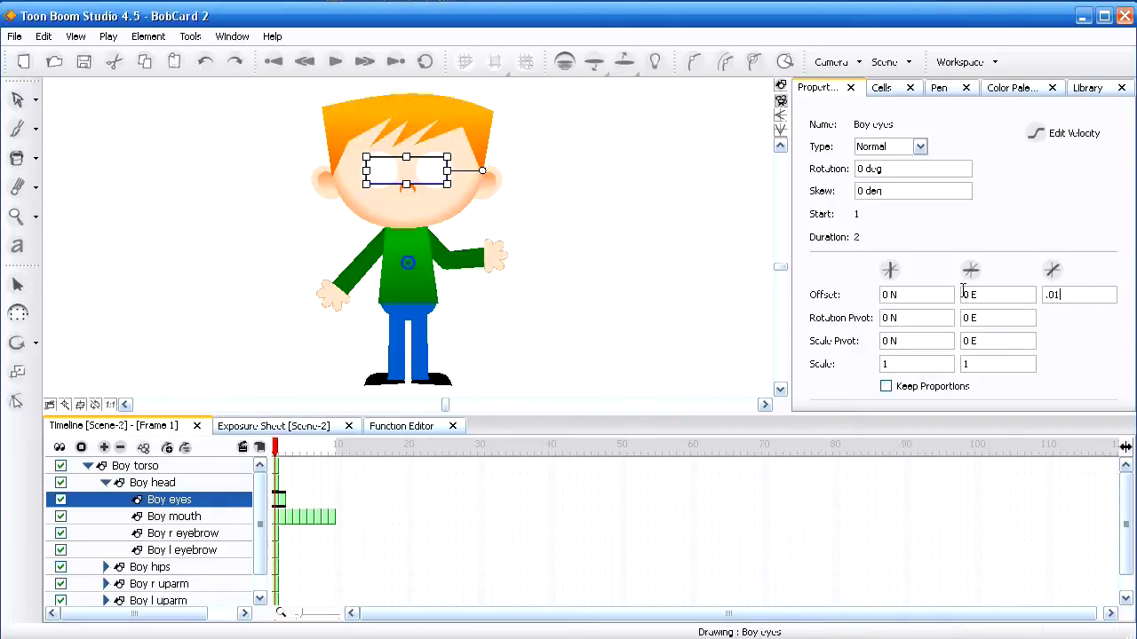
{"action": "left_click", "coordinate": [230, 517]}
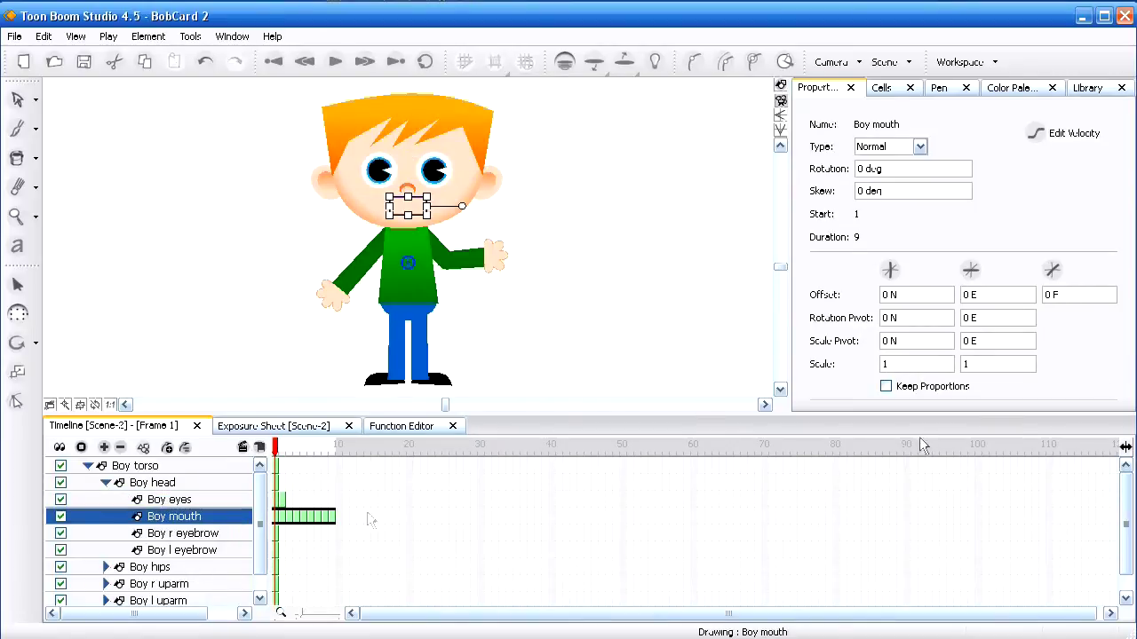
{"action": "left_click", "coordinate": [1079, 295]}
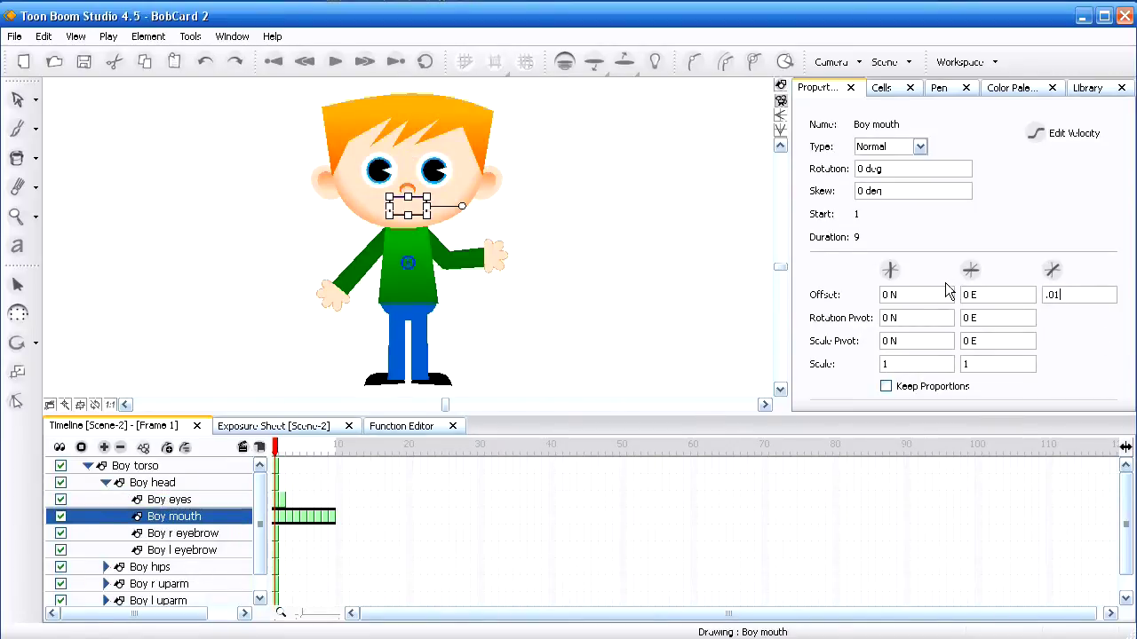
{"action": "key", "text": "Return"}
- Set the forward offset of the Boy r eyebrow and Boy l eyebrow elements to 0.01 F
{"action": "left_click", "coordinate": [206, 535]}
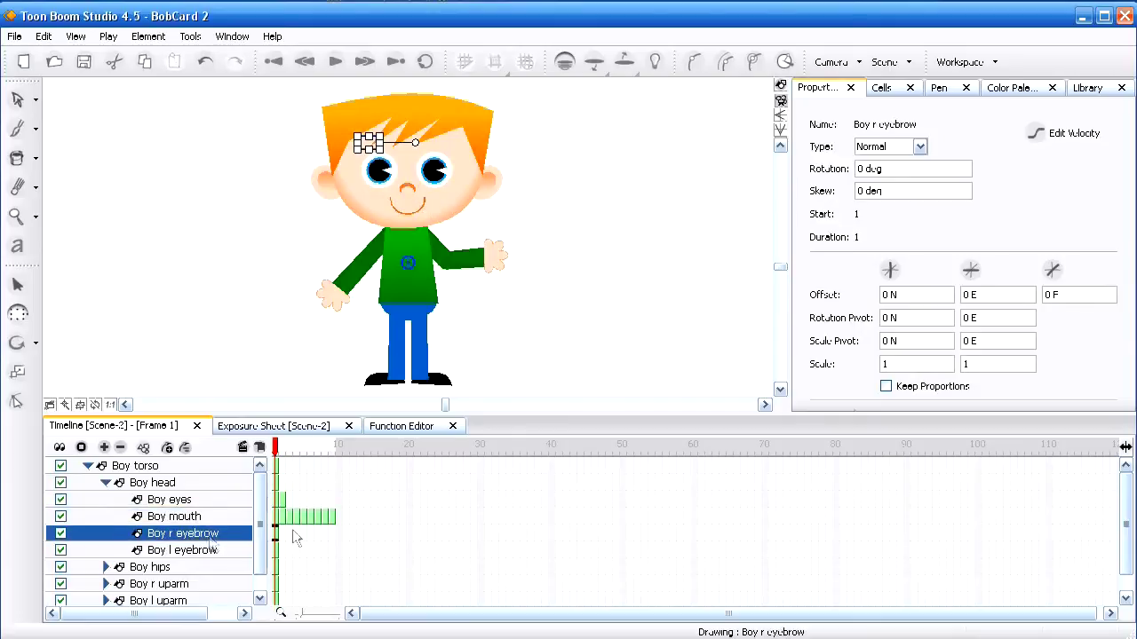
{"action": "left_click", "coordinate": [1100, 296]}
{"action": "type", "text": ".01"}
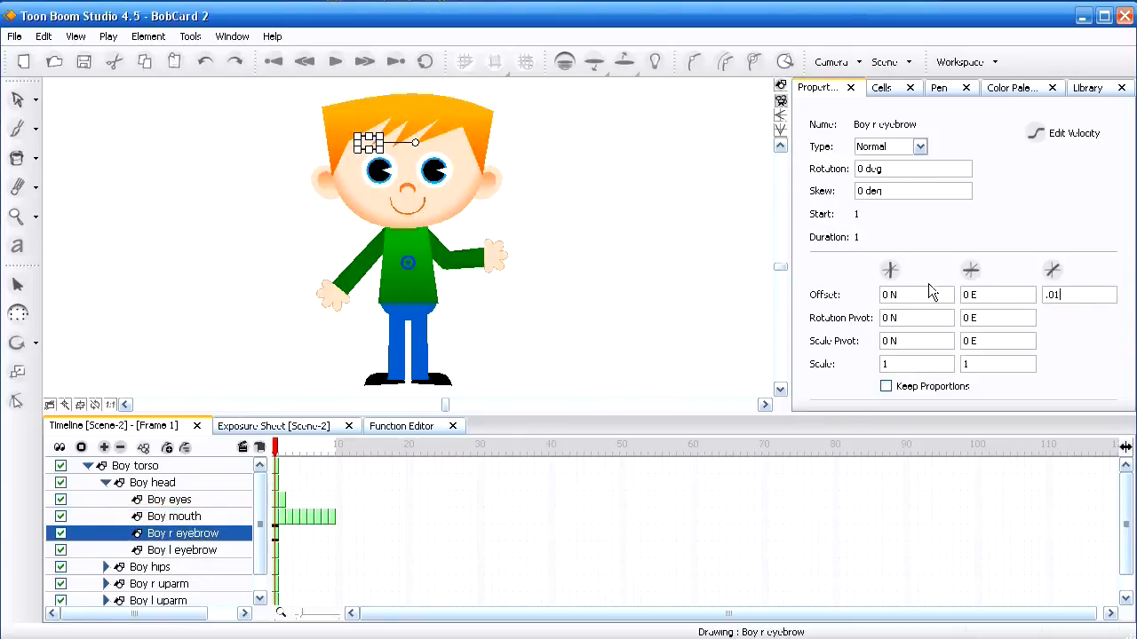
{"action": "key", "text": "Return"}
{"action": "left_click", "coordinate": [198, 551]}
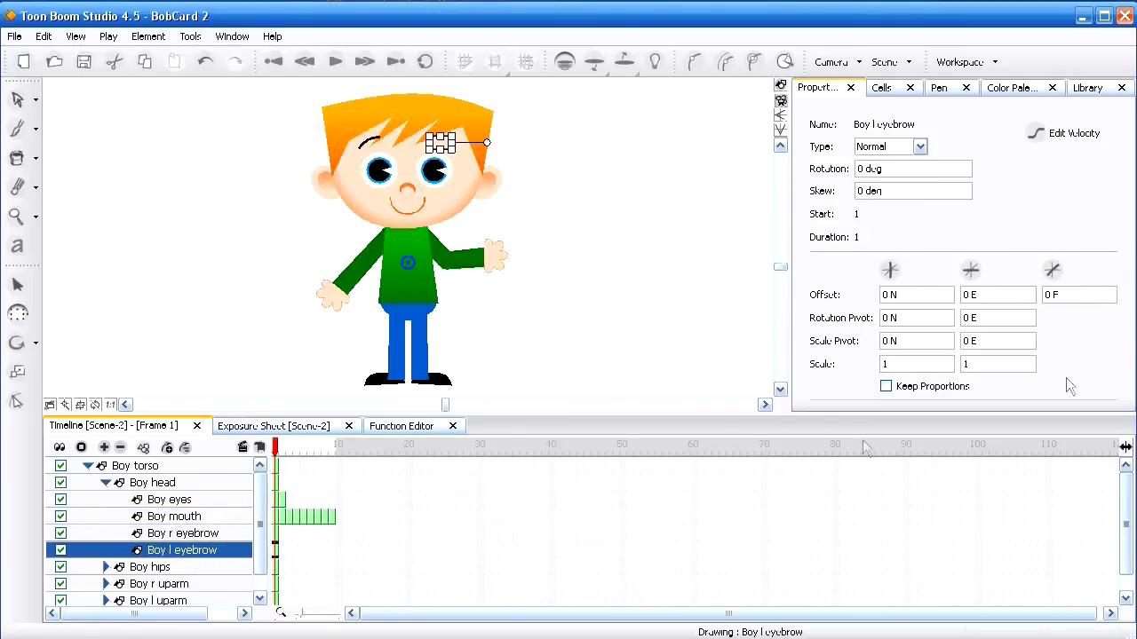
{"action": "left_click", "coordinate": [1061, 294]}
{"action": "type", "text": ".01"}
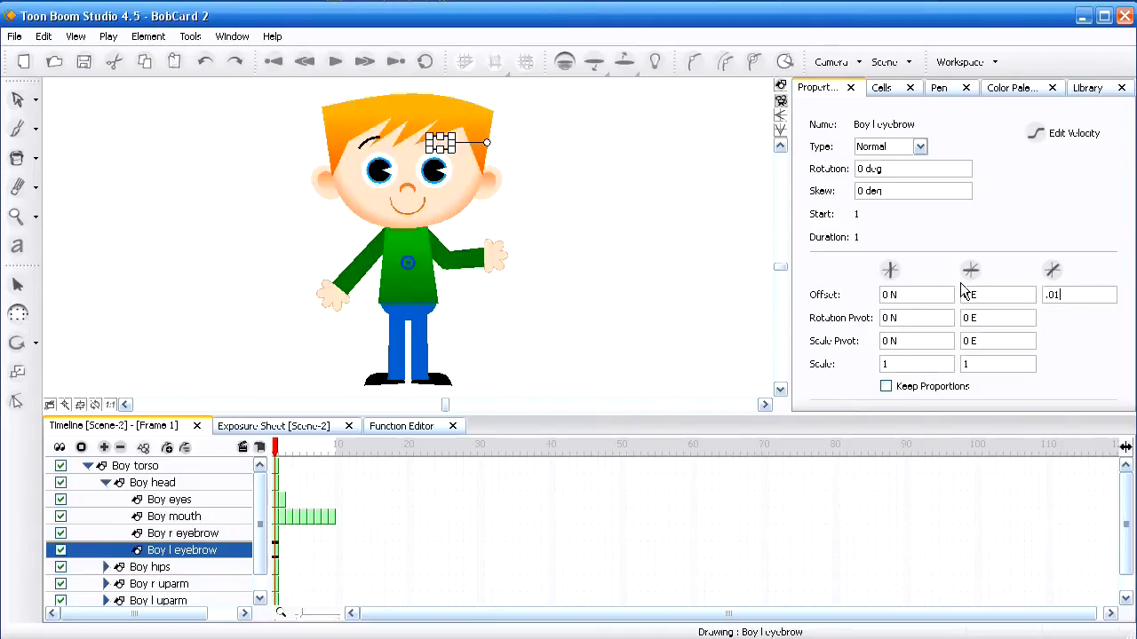
{"action": "key", "text": "Return"}
{"action": "left_click", "coordinate": [639, 278]}
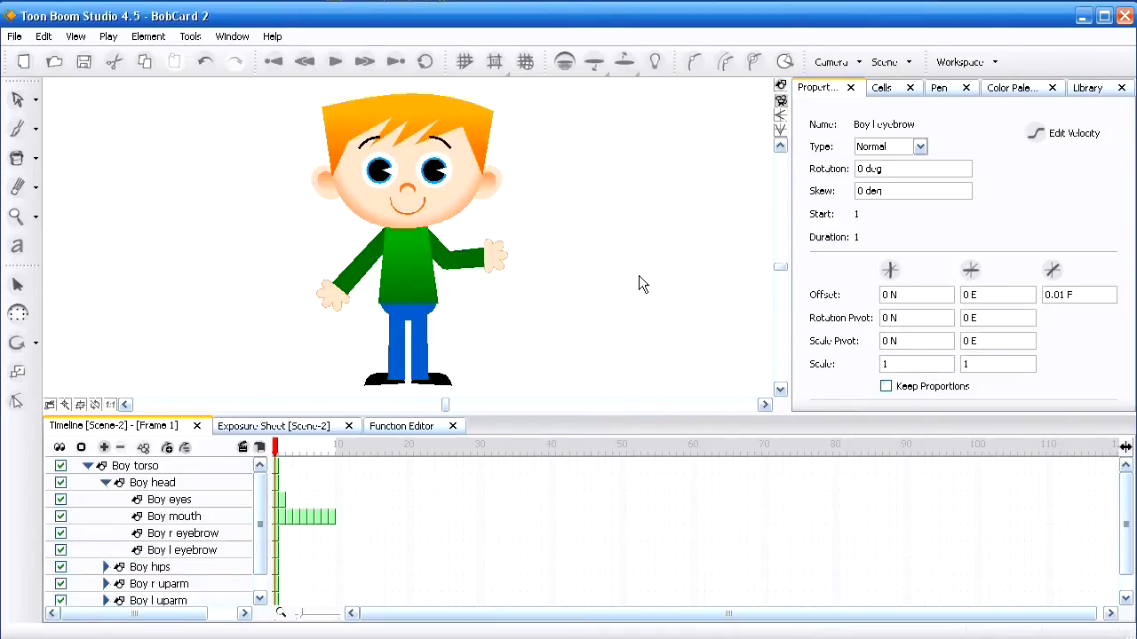
- Expand the Boy hips and right leg hierarchy and set the Boy r foot element's forward offset to 0.01 F
{"action": "scroll", "coordinate": [257, 568], "scroll_direction": "down", "scroll_amount": 1}
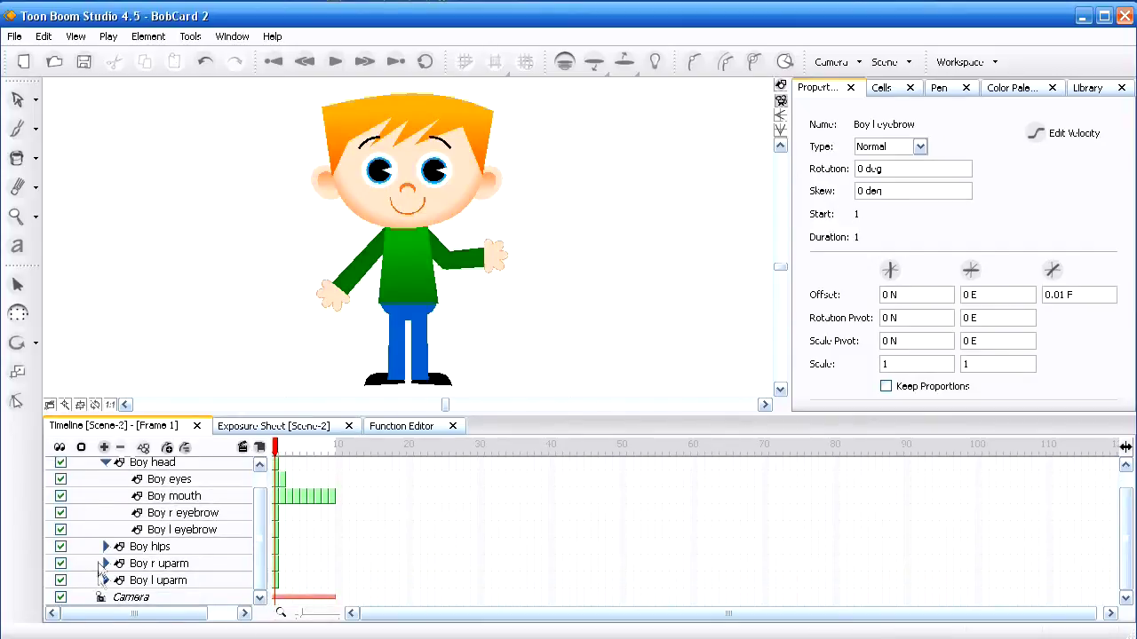
{"action": "left_click", "coordinate": [105, 546]}
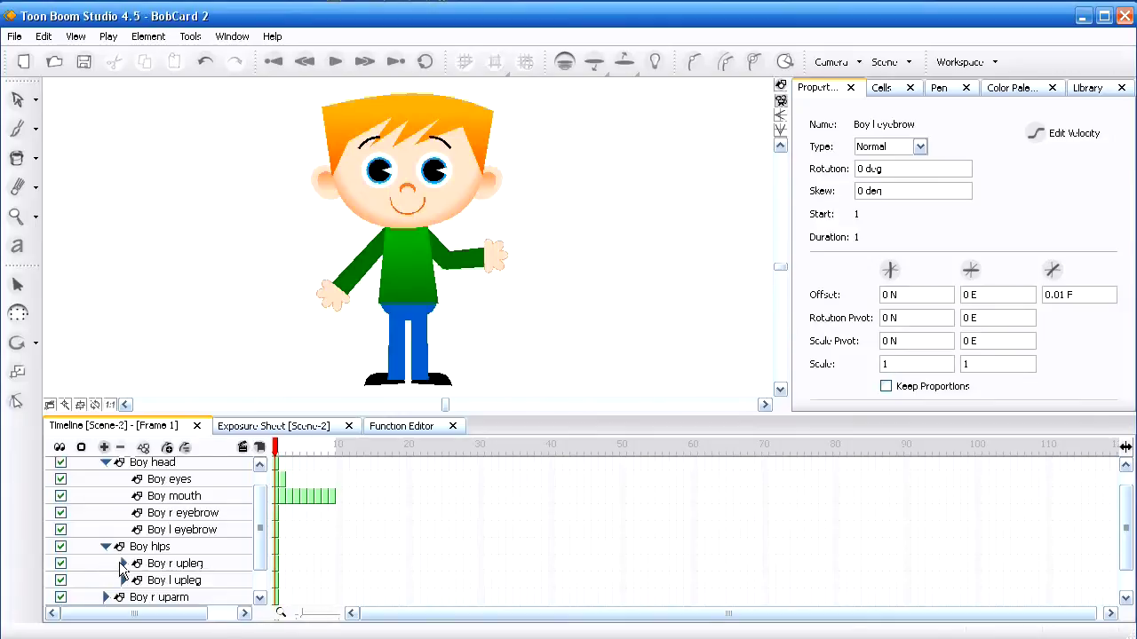
{"action": "left_click", "coordinate": [124, 563]}
{"action": "scroll", "coordinate": [262, 589], "scroll_direction": "down", "scroll_amount": 2}
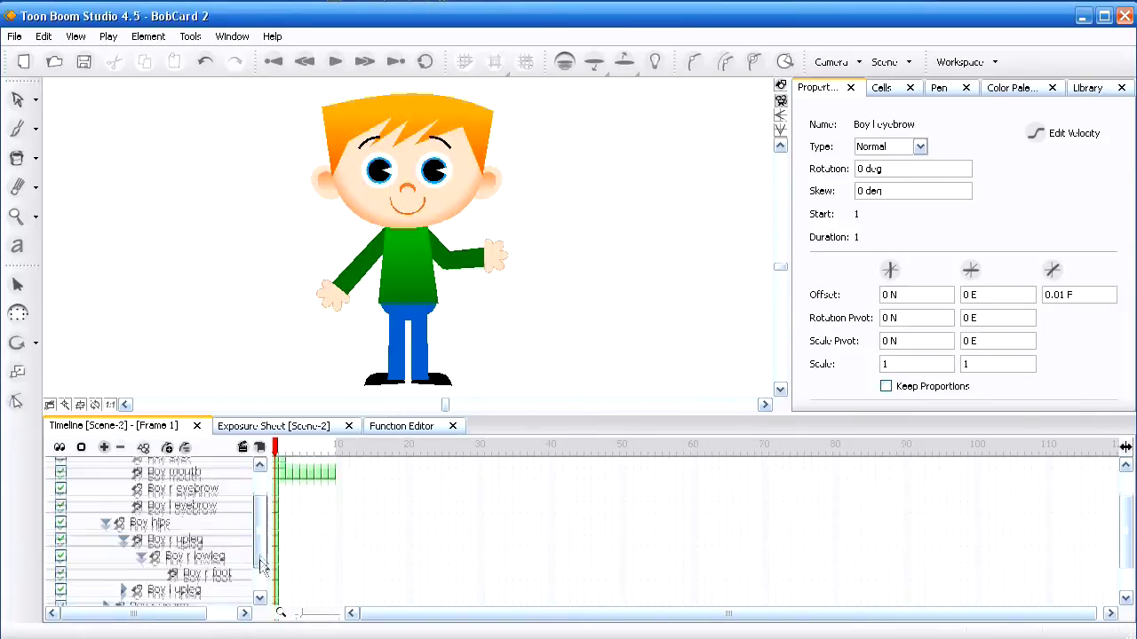
{"action": "left_click", "coordinate": [245, 556]}
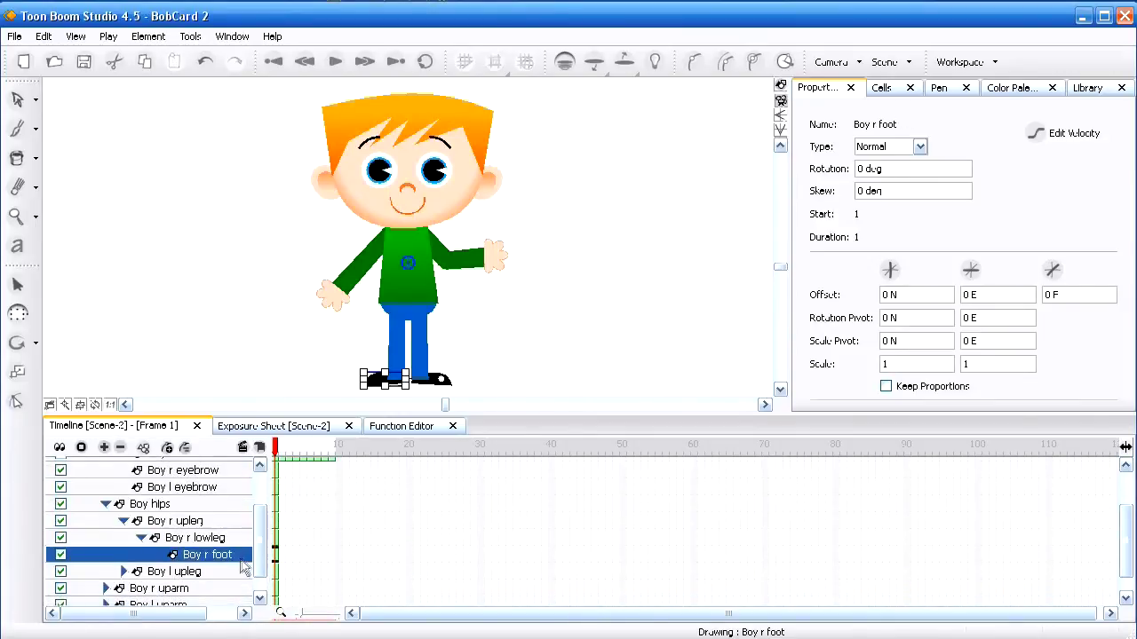
{"action": "left_click", "coordinate": [1058, 295]}
{"action": "type", "text": "-"}
{"action": "key", "text": "Return"}
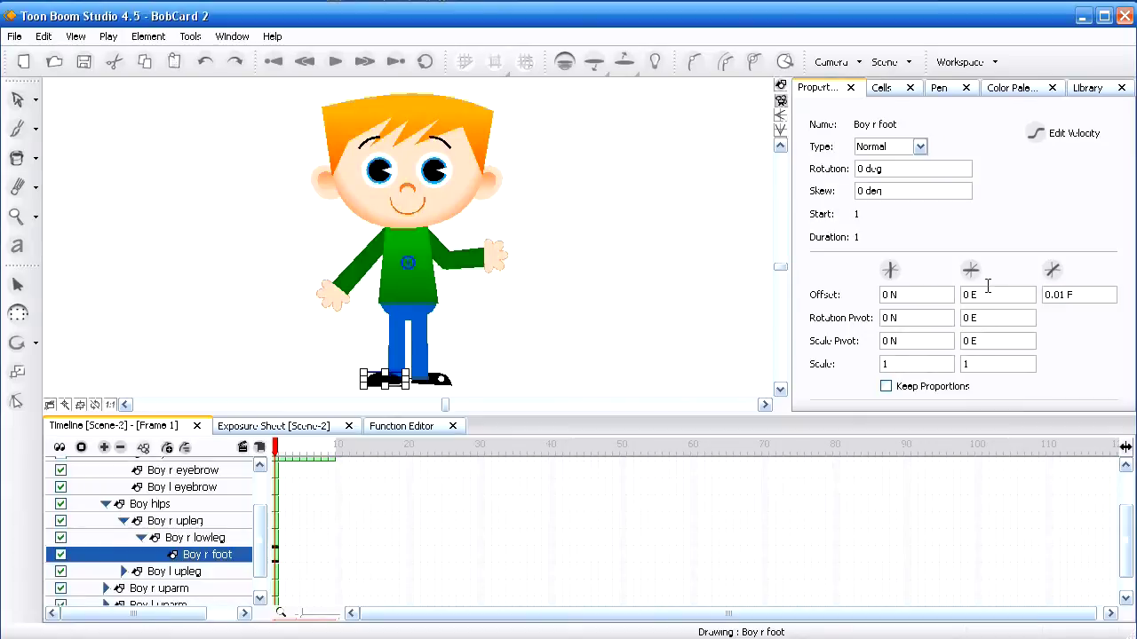
- Expand the Boy l upleg hierarchy and set the Boy l foot element's forward offset to 0.01 F
{"action": "left_click", "coordinate": [125, 572]}
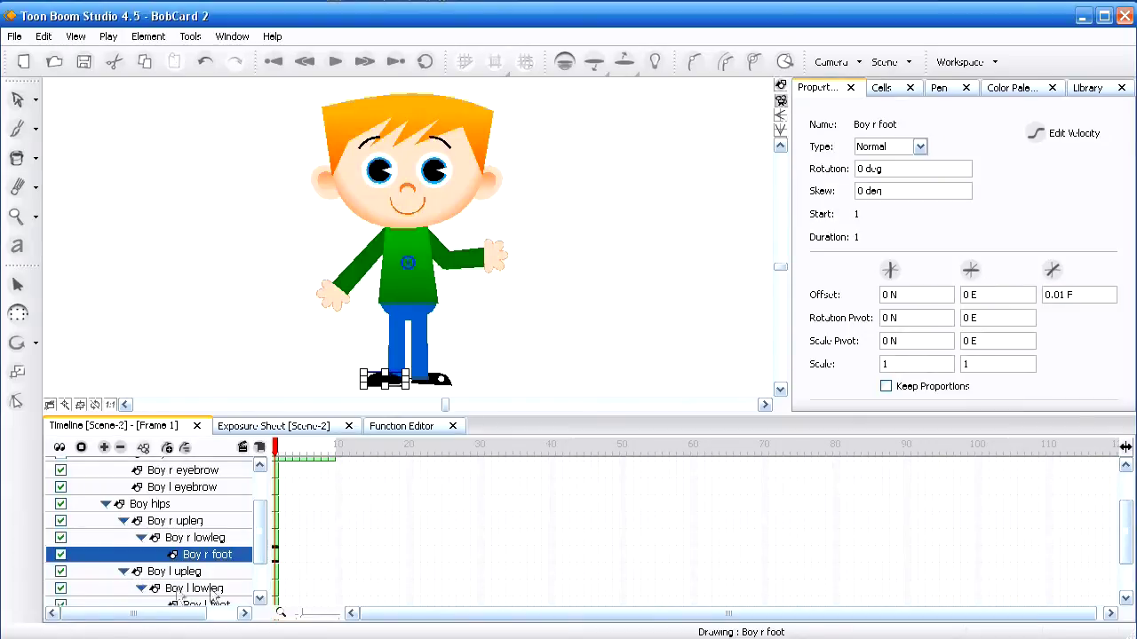
{"action": "scroll", "coordinate": [209, 587], "scroll_direction": "down", "scroll_amount": 1}
{"action": "left_click", "coordinate": [220, 547]}
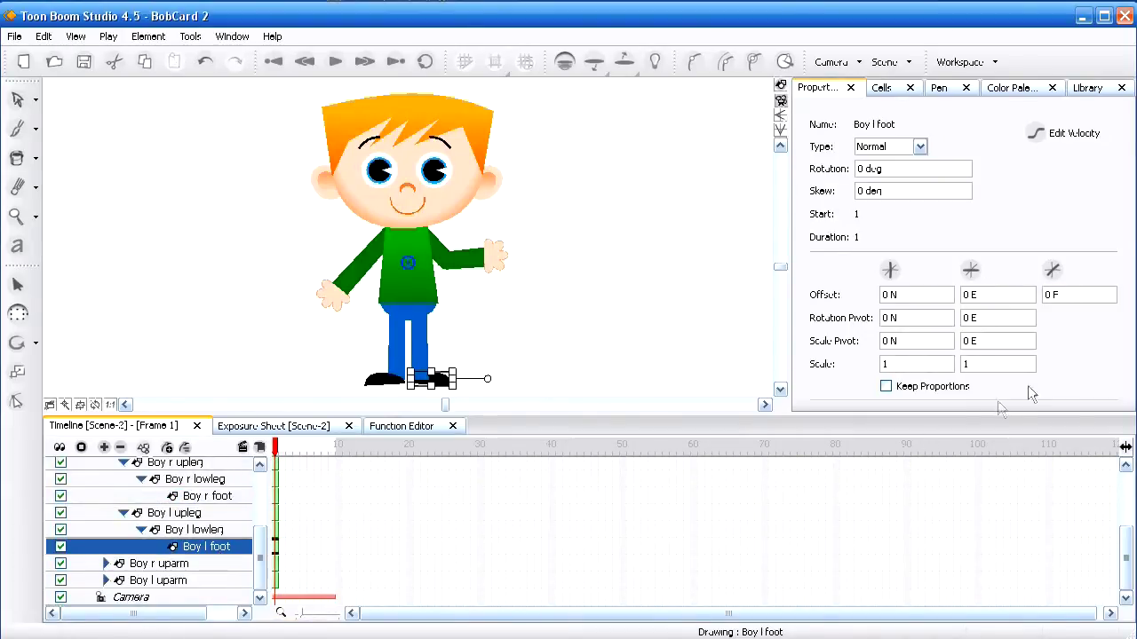
{"action": "left_click", "coordinate": [1056, 294]}
{"action": "type", "text": "."}
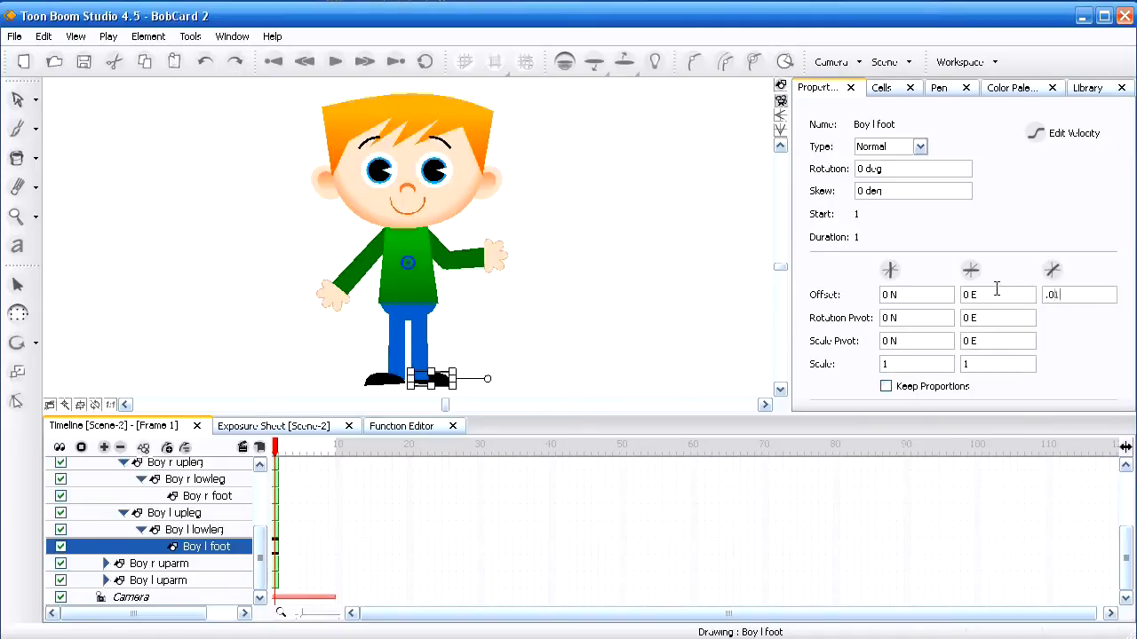
{"action": "type", "text": "01"}
{"action": "key", "text": "Return"}
{"action": "left_click", "coordinate": [667, 270]}
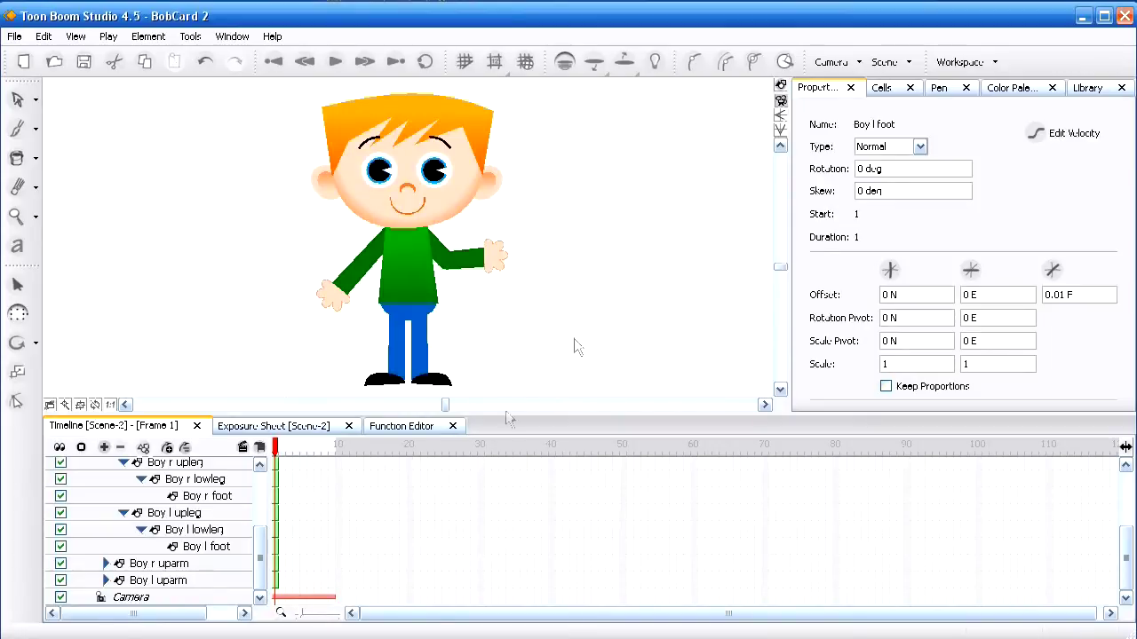
- Add a parent peg element above the Boy torso element in the timeline
{"action": "left_click_drag", "start_coordinate": [260, 569], "coordinate": [258, 497]}
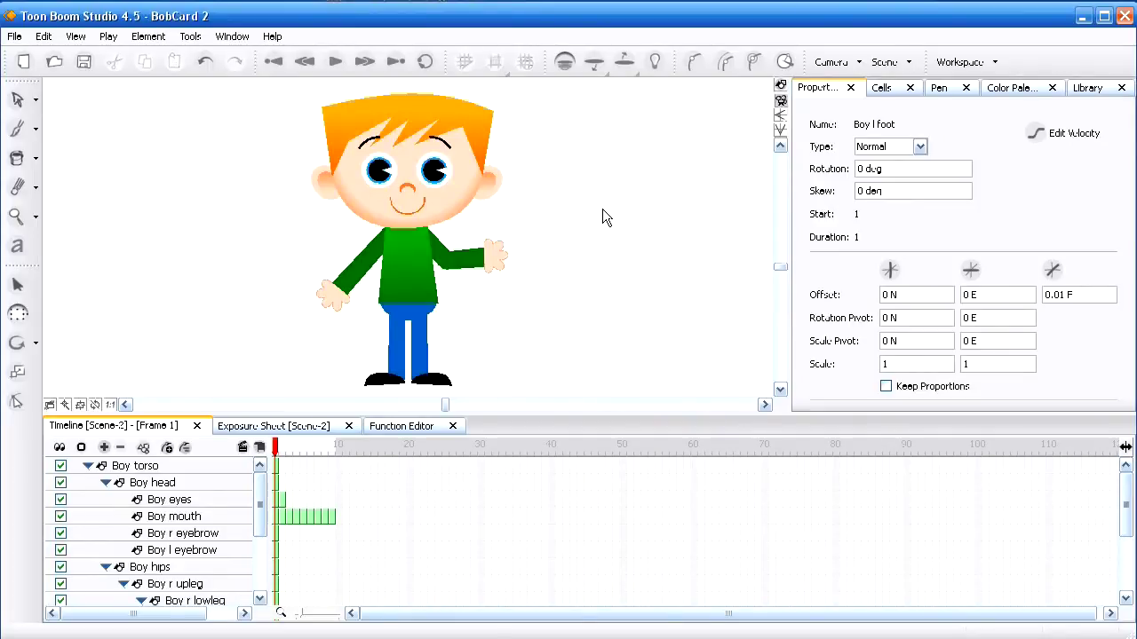
{"action": "left_click", "coordinate": [189, 470]}
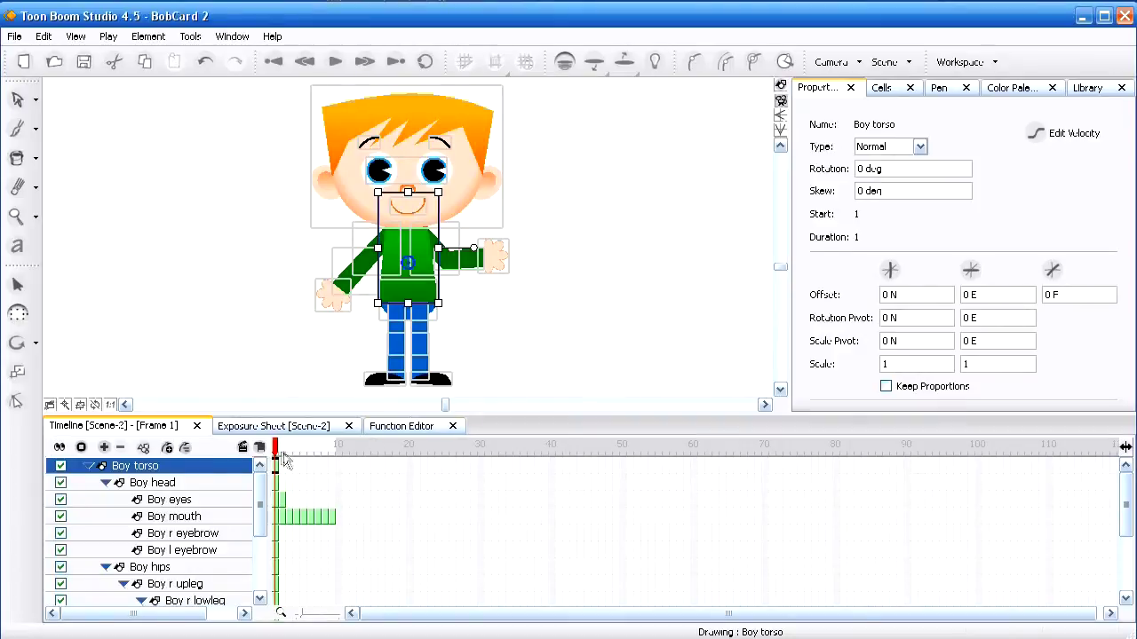
{"action": "left_click", "coordinate": [585, 320]}
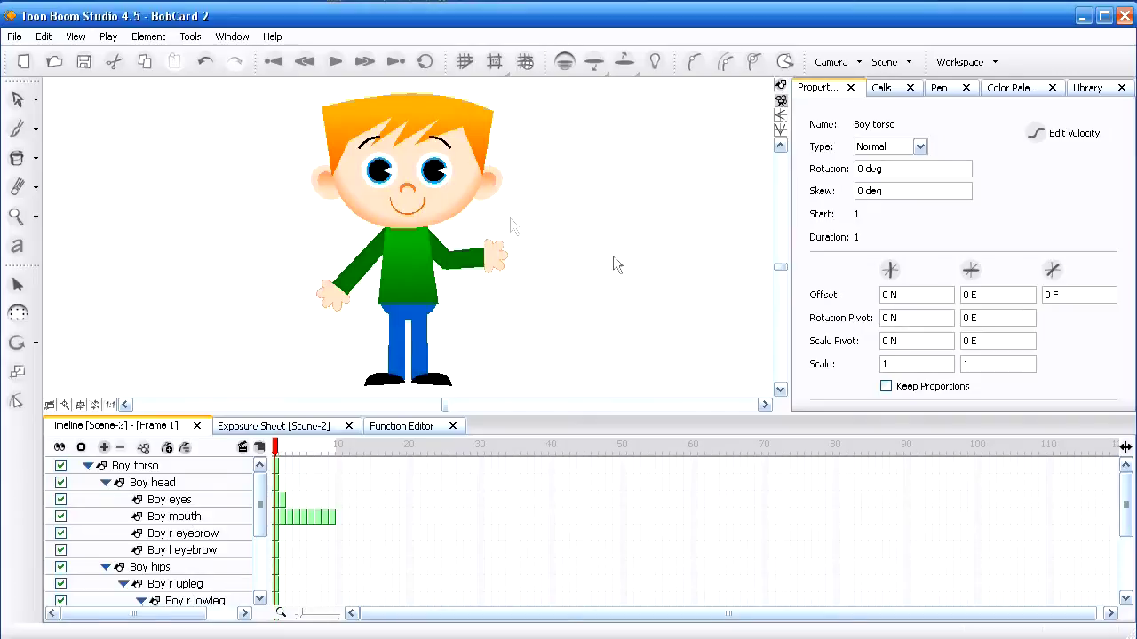
{"action": "left_click", "coordinate": [160, 467]}
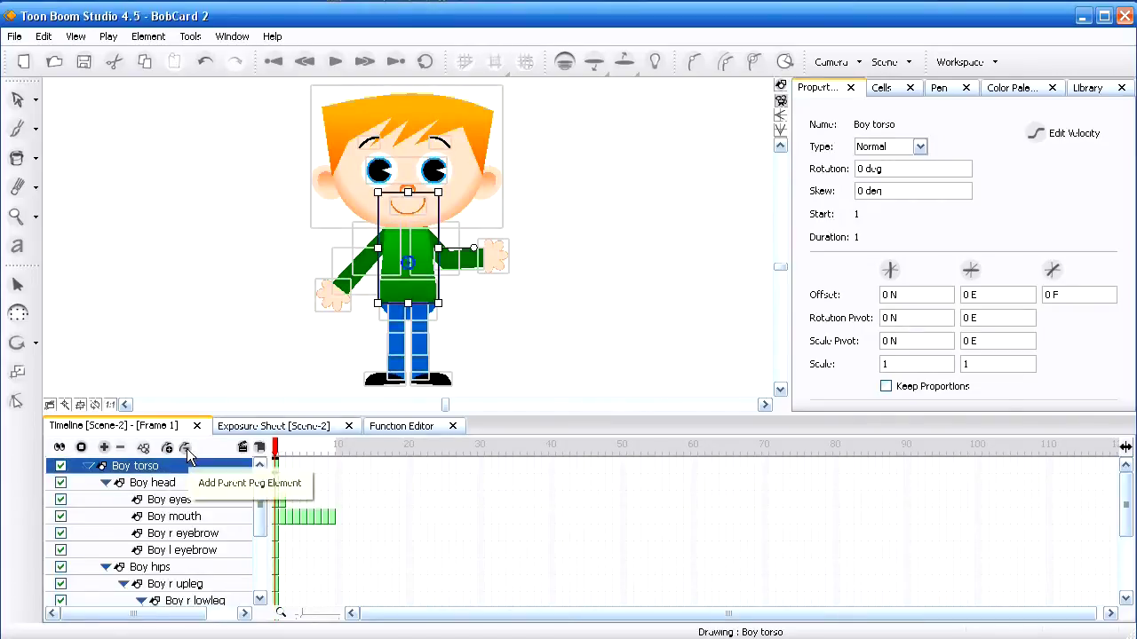
{"action": "left_click", "coordinate": [186, 450]}
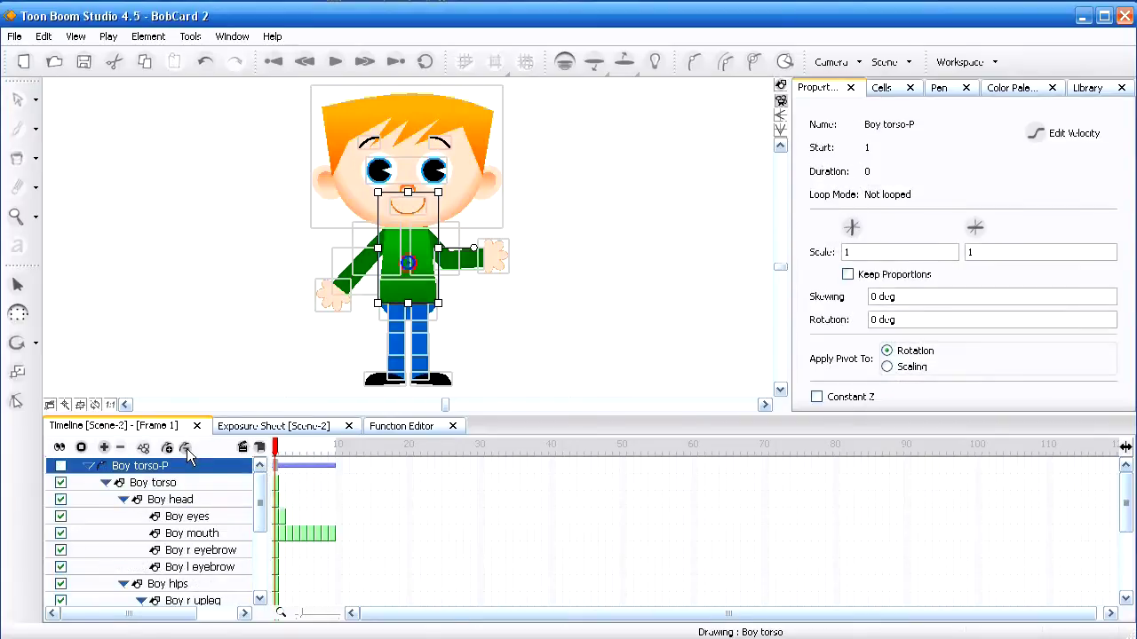
- Rename the torso's new parent peg to Boy-P
{"action": "double_click", "coordinate": [165, 467]}
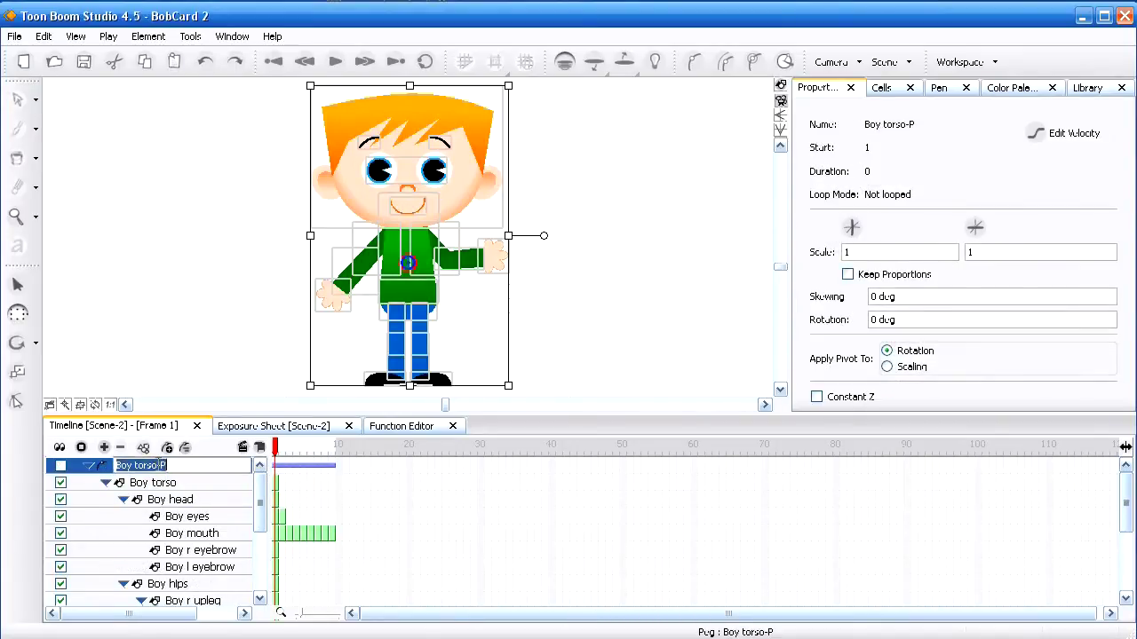
{"action": "left_click_drag", "start_coordinate": [157, 466], "coordinate": [134, 466]}
{"action": "key", "text": "BackSpace"}
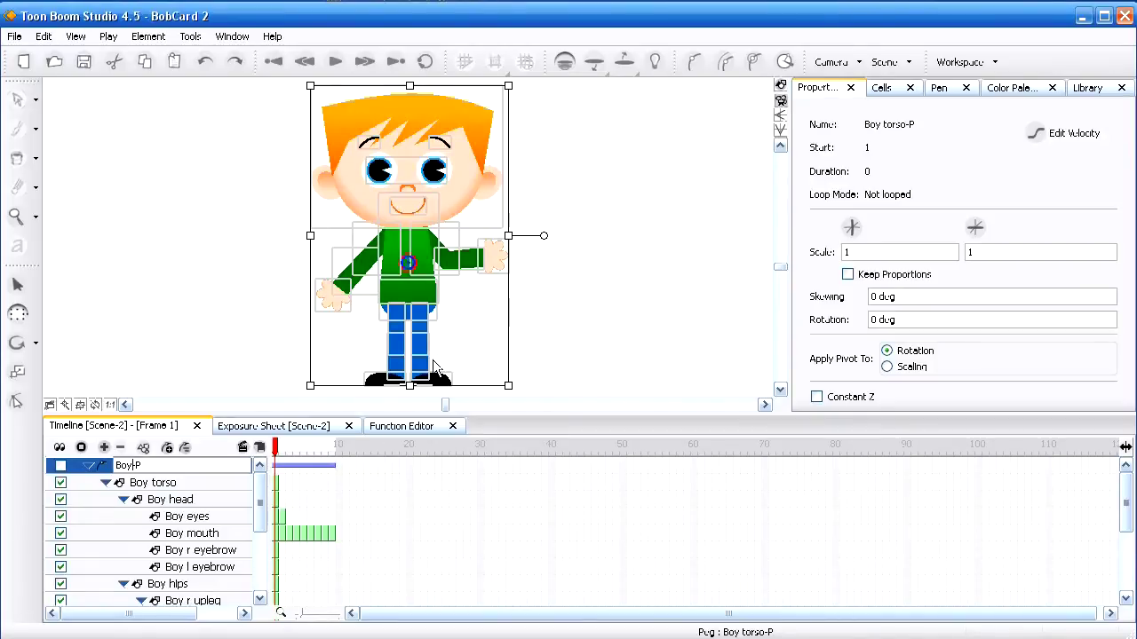
{"action": "key", "text": "Return"}
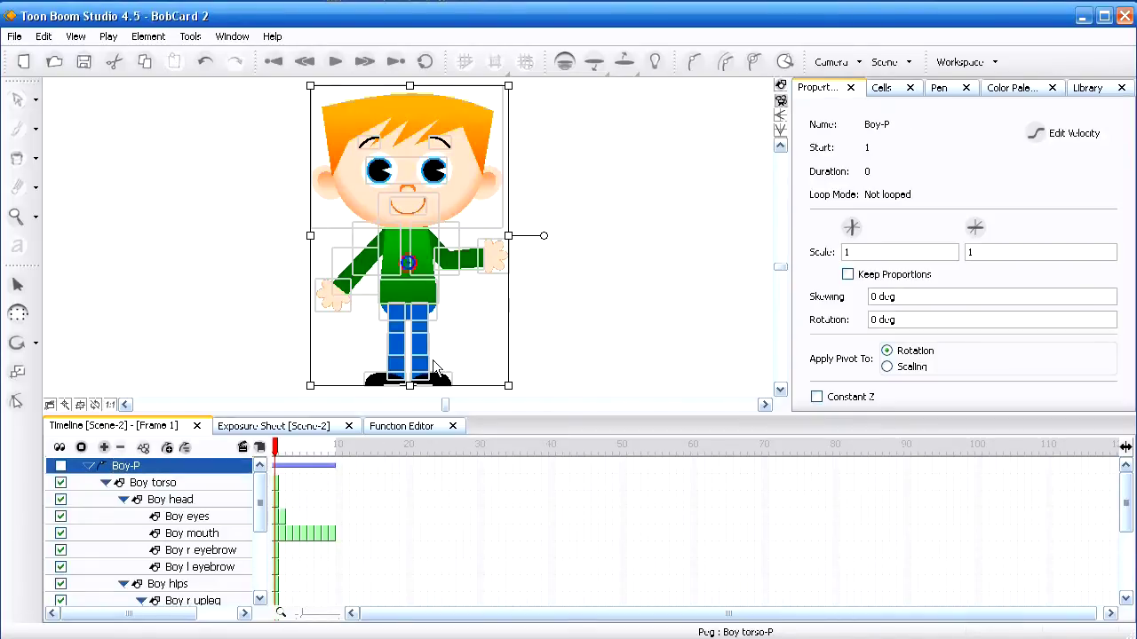
{"action": "left_click", "coordinate": [557, 272]}
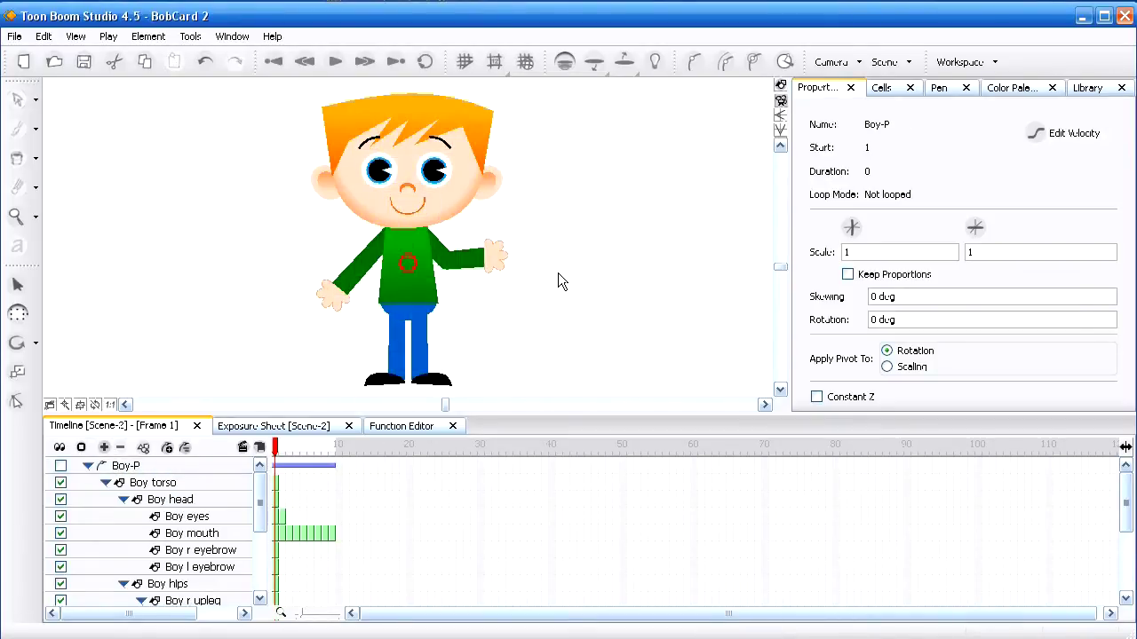
- Collapse the Boy-P peg's hierarchy, select the peg to check what it contains, and expand it again
{"action": "left_click", "coordinate": [88, 466]}
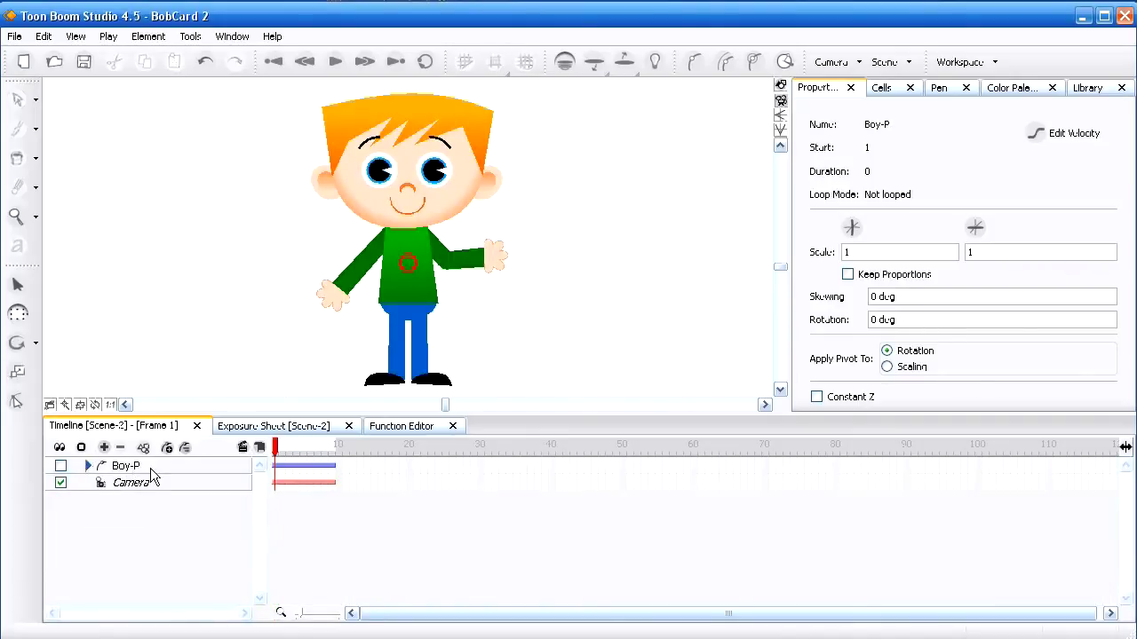
{"action": "left_click", "coordinate": [150, 468]}
{"action": "left_click", "coordinate": [88, 467]}
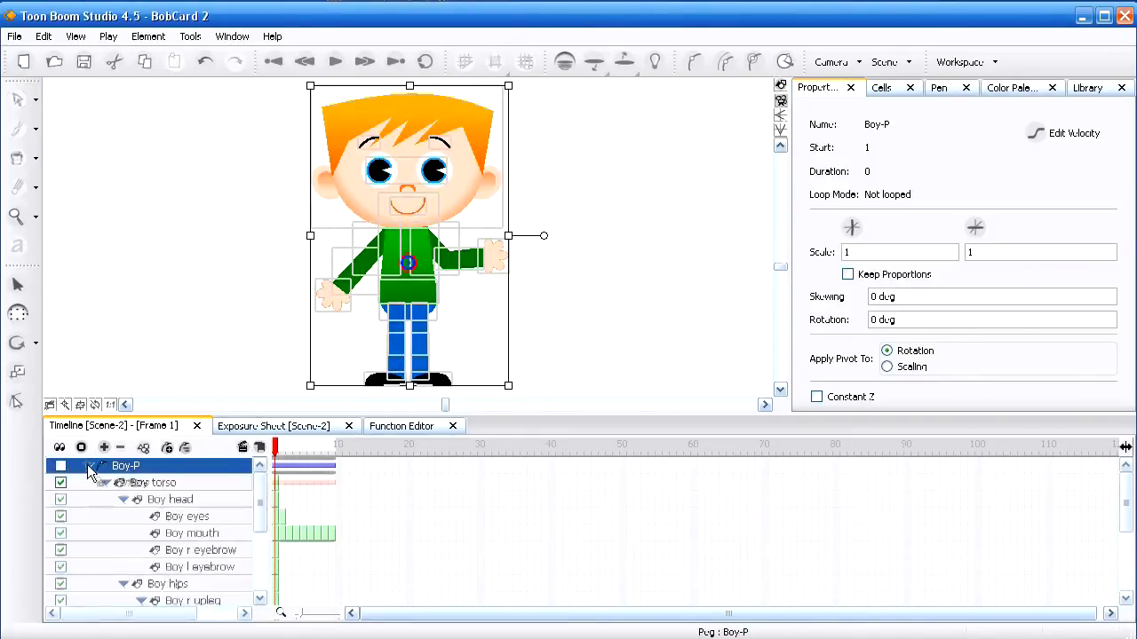
{"action": "left_click", "coordinate": [164, 309]}
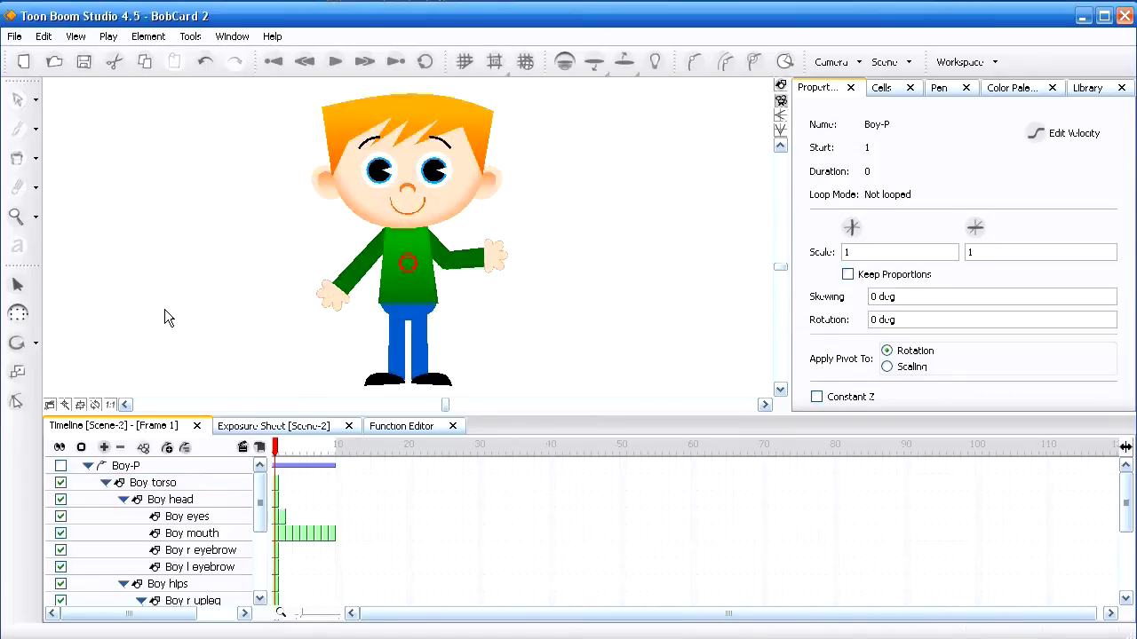
- Using the Rotate tool, move the Boy torso's rotation pivot slightly down to about 0.12 S, 0.01 E
{"action": "left_click", "coordinate": [18, 346]}
{"action": "left_click", "coordinate": [216, 485]}
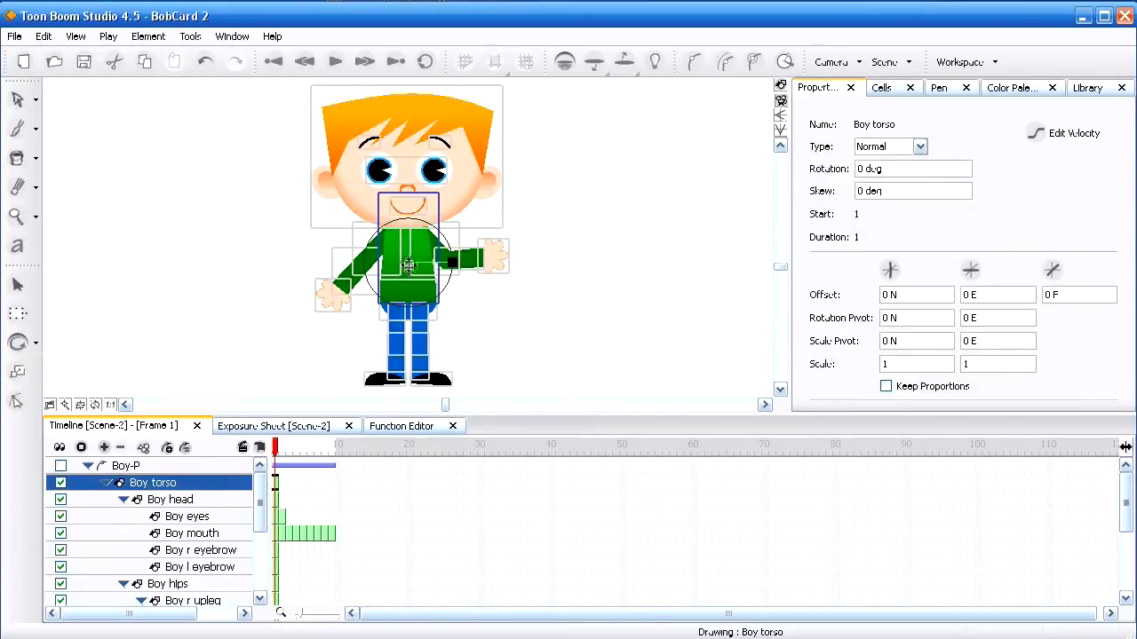
{"action": "mouse_move", "coordinate": [407, 263]}
{"action": "left_mouse_down"}
{"action": "mouse_move", "coordinate": [408, 284]}
{"action": "mouse_move", "coordinate": [408, 267]}
{"action": "left_mouse_up"}
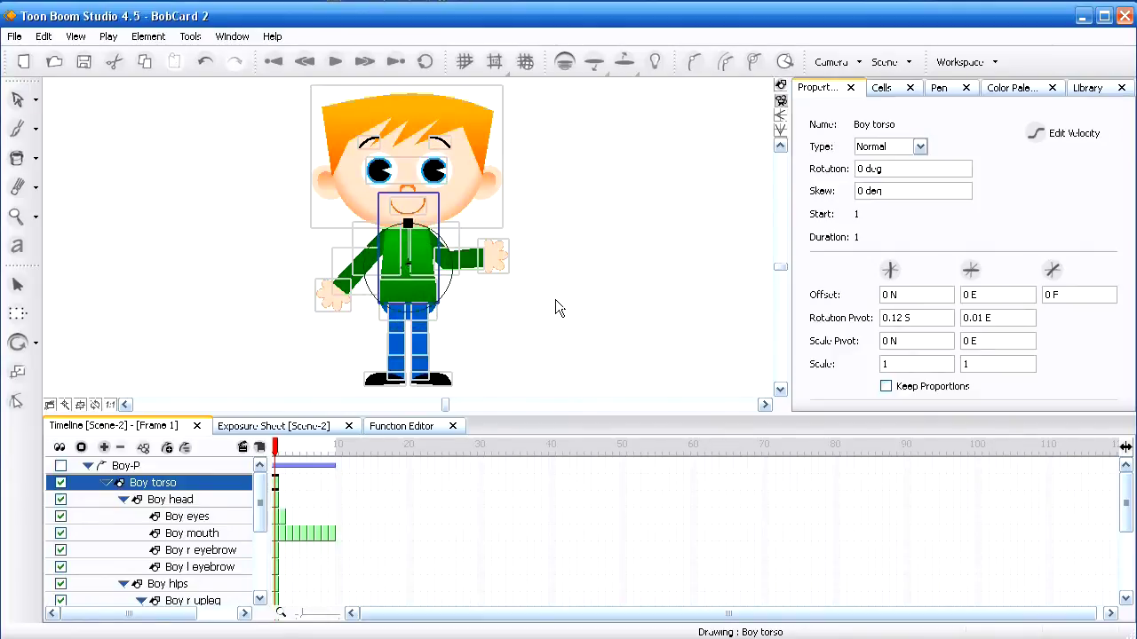
- Move the Boy head's rotation pivot up to the neck, at about 0.84 N, 0.01 E, undoing any accidental rotation
{"action": "left_click", "coordinate": [212, 499]}
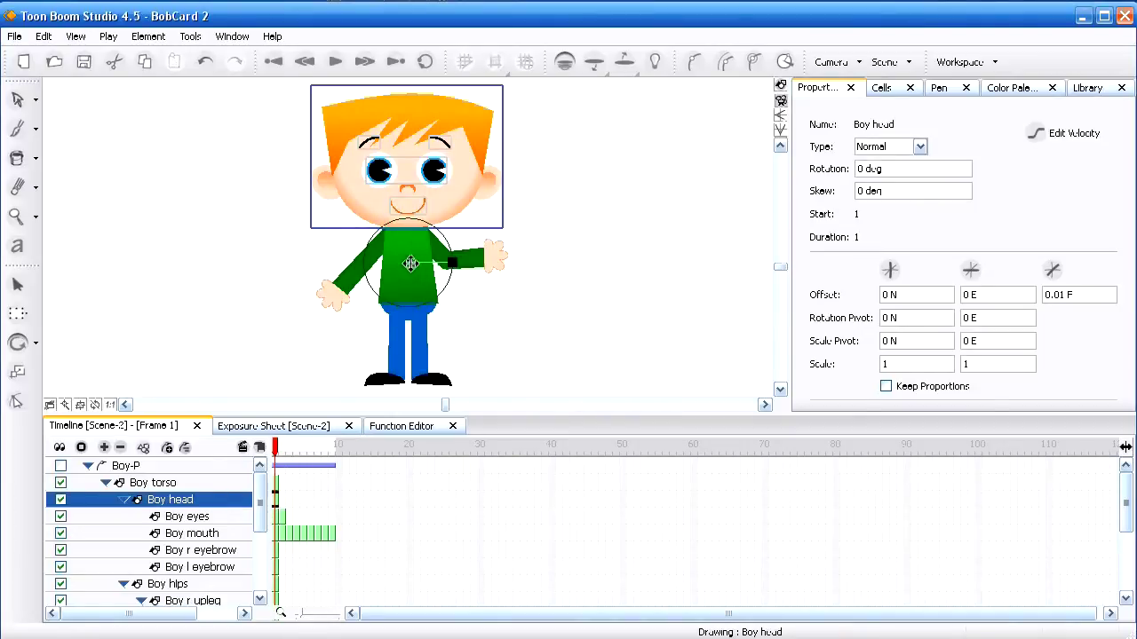
{"action": "left_click_drag", "start_coordinate": [449, 255], "coordinate": [441, 218]}
{"action": "key", "text": "ctrl+z"}
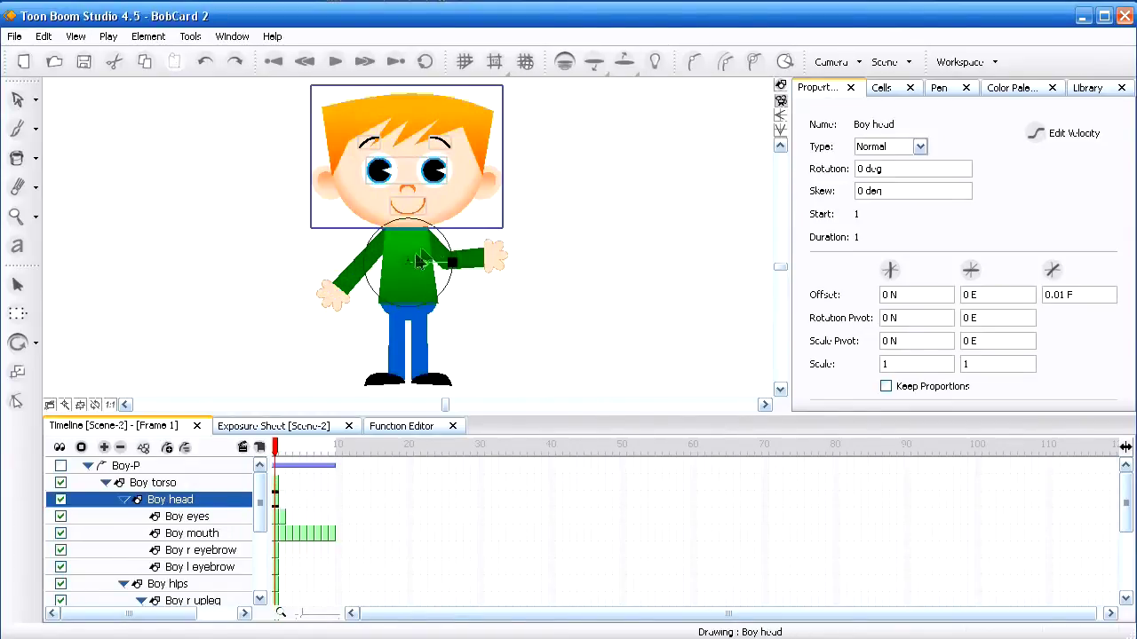
{"action": "left_click_drag", "start_coordinate": [408, 265], "coordinate": [407, 226]}
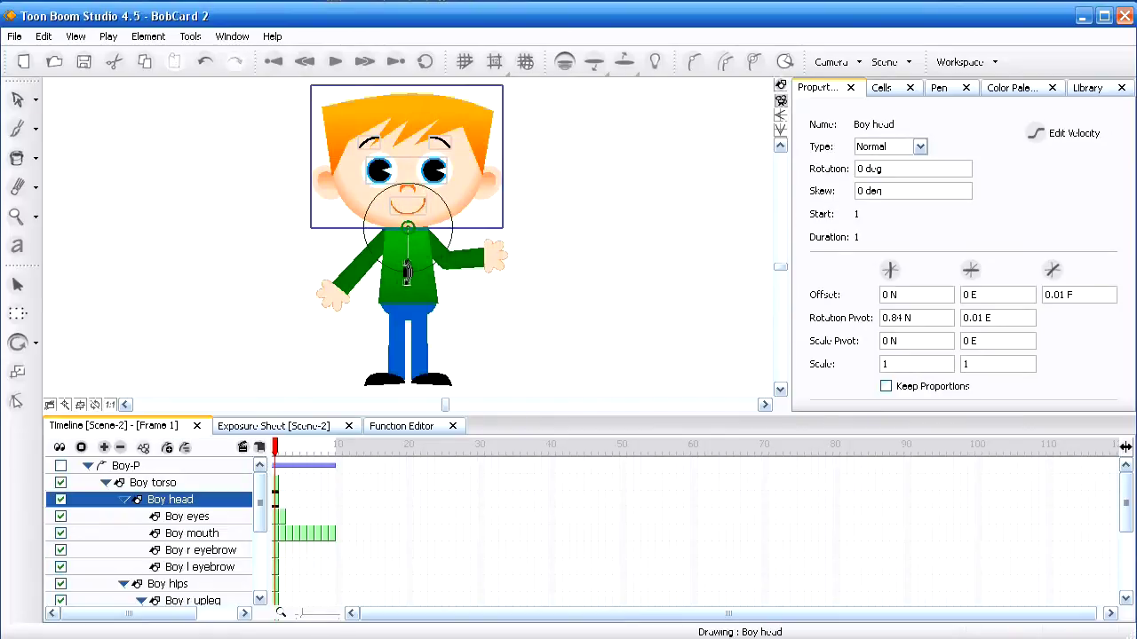
{"action": "mouse_move", "coordinate": [407, 273]}
{"action": "left_mouse_down"}
{"action": "mouse_move", "coordinate": [419, 266]}
{"action": "mouse_move", "coordinate": [407, 271]}
{"action": "left_mouse_up"}
{"action": "key", "text": "ctrl+z"}
- Centre the rotation pivots of Boy eyes and Boy mouth on their drawings, at about 2.2 N, 0.02 W and 1.37 N, 0.01 E
{"action": "left_click", "coordinate": [215, 516]}
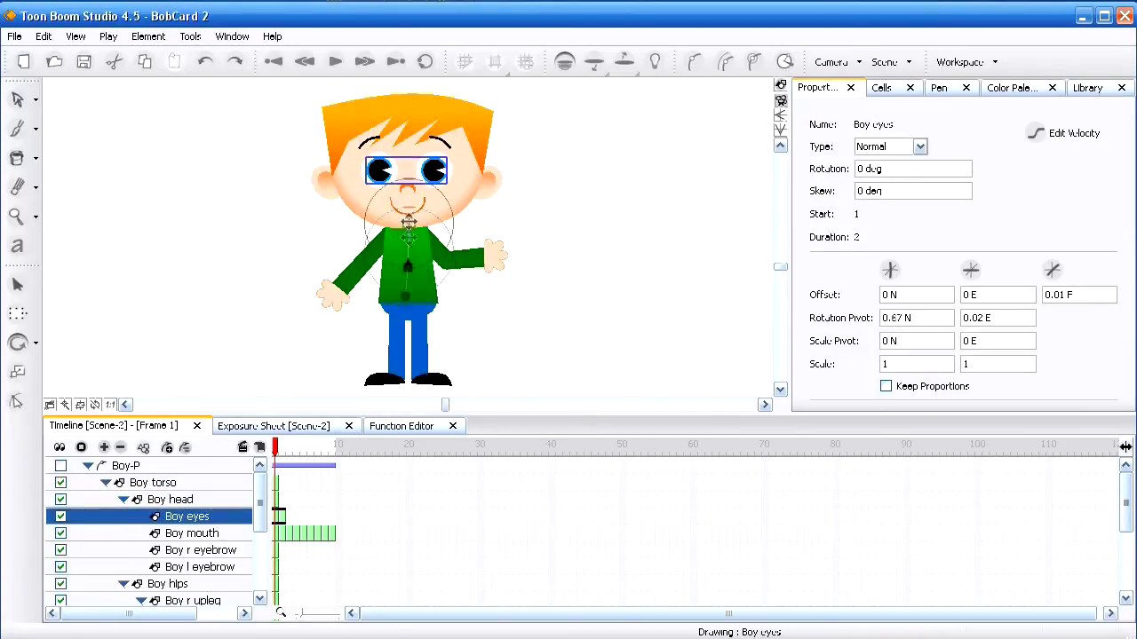
{"action": "left_click_drag", "start_coordinate": [408, 224], "coordinate": [407, 171]}
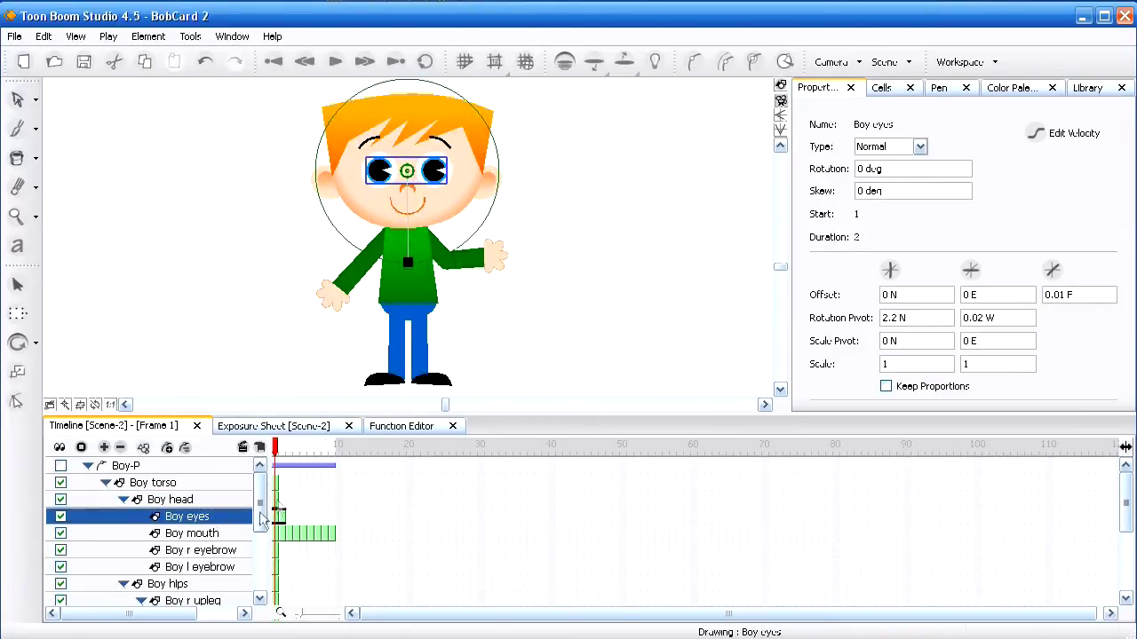
{"action": "left_click", "coordinate": [226, 533]}
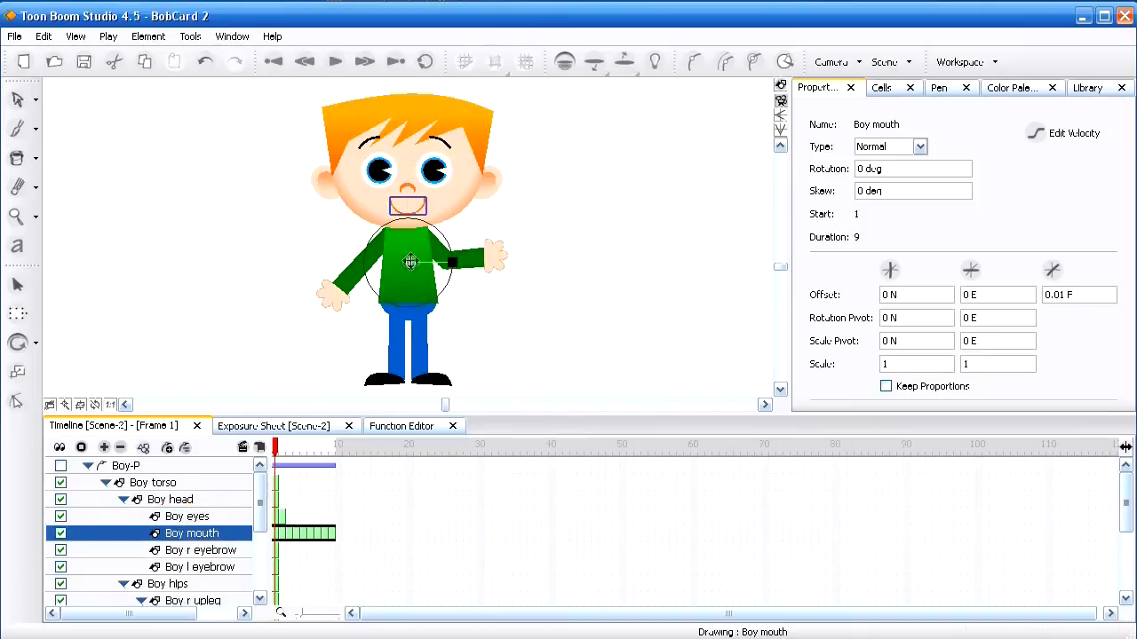
{"action": "left_click_drag", "start_coordinate": [410, 262], "coordinate": [408, 205]}
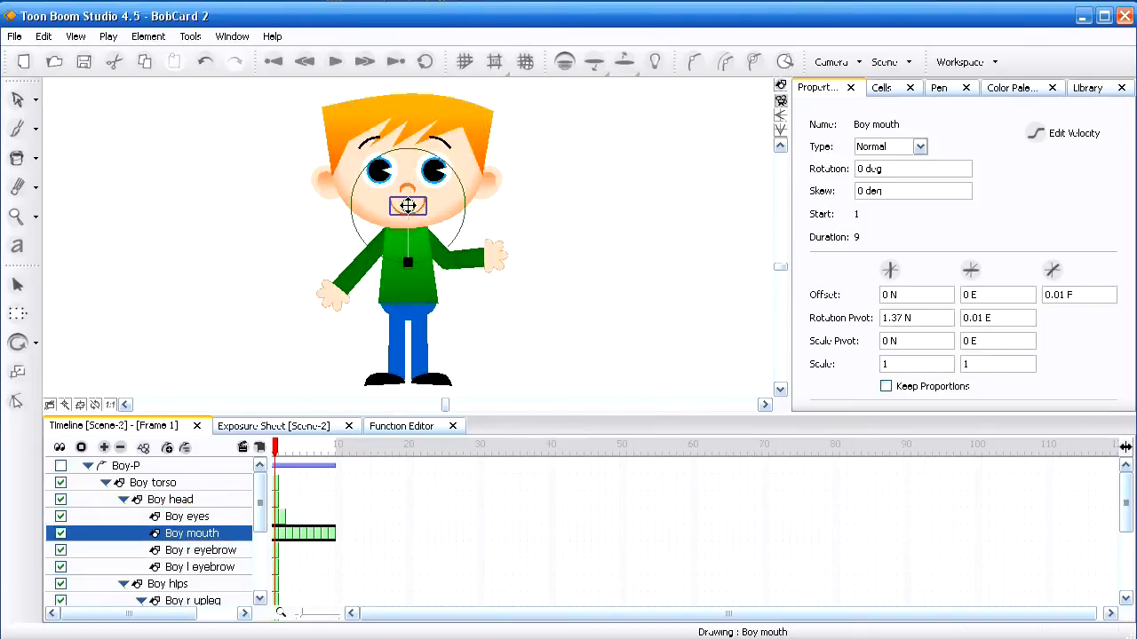
- Centre the rotation pivots of Boy r eyebrow and Boy l eyebrow on their drawings, at about 2.88 N, 0.72 W and 2.93 N, 0.61 E
{"action": "left_click", "coordinate": [191, 549]}
{"action": "left_click_drag", "start_coordinate": [416, 296], "coordinate": [368, 142]}
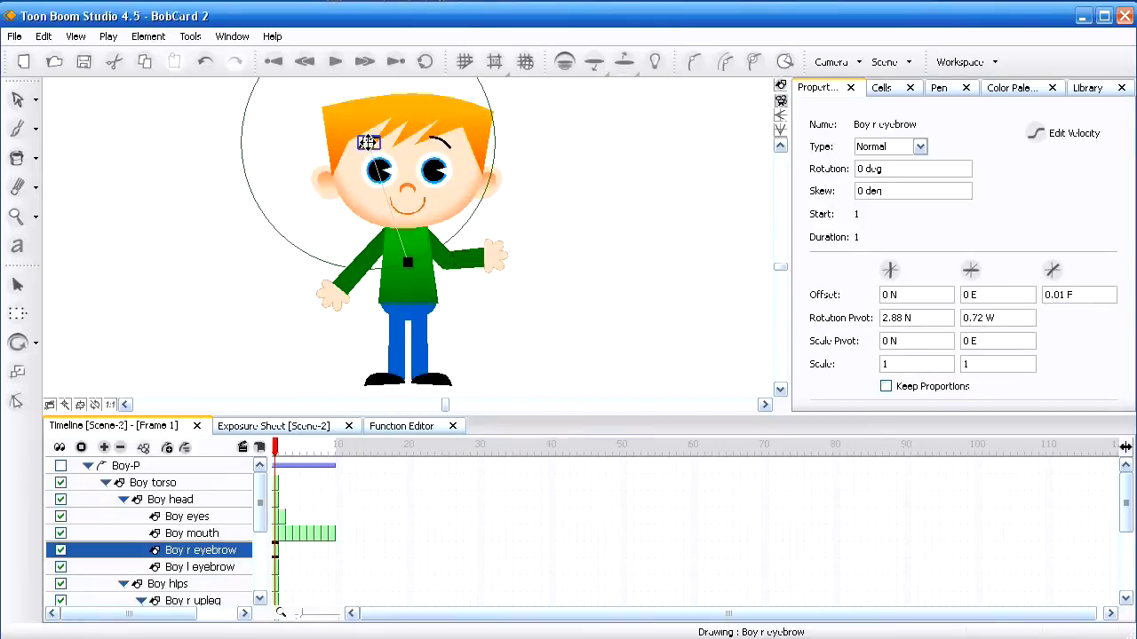
{"action": "left_click", "coordinate": [227, 568]}
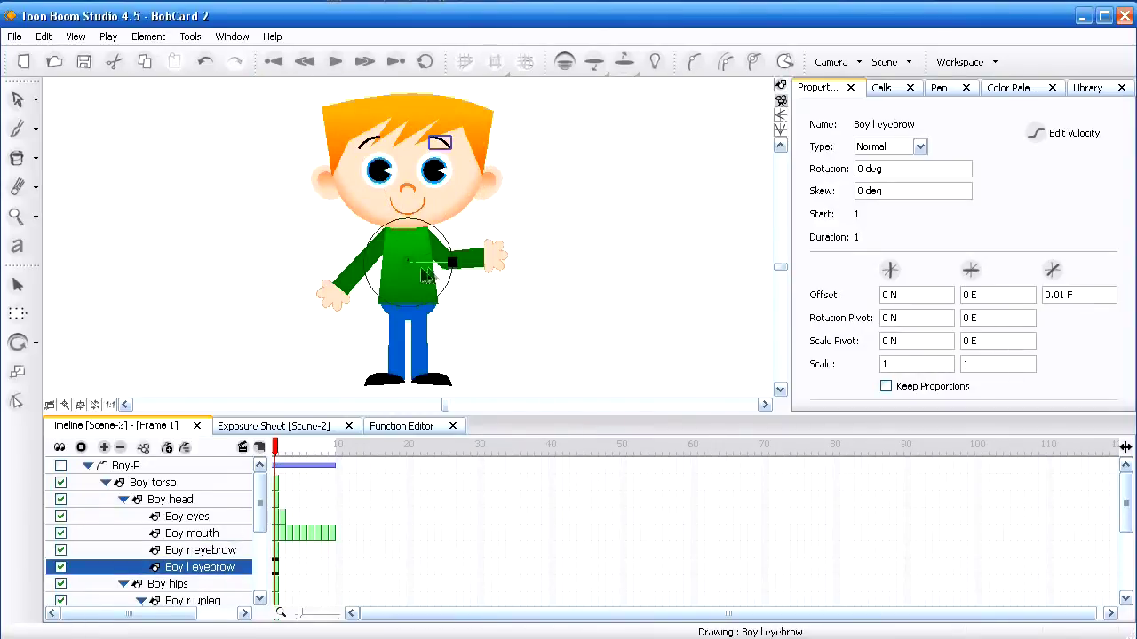
{"action": "left_click_drag", "start_coordinate": [427, 271], "coordinate": [441, 143]}
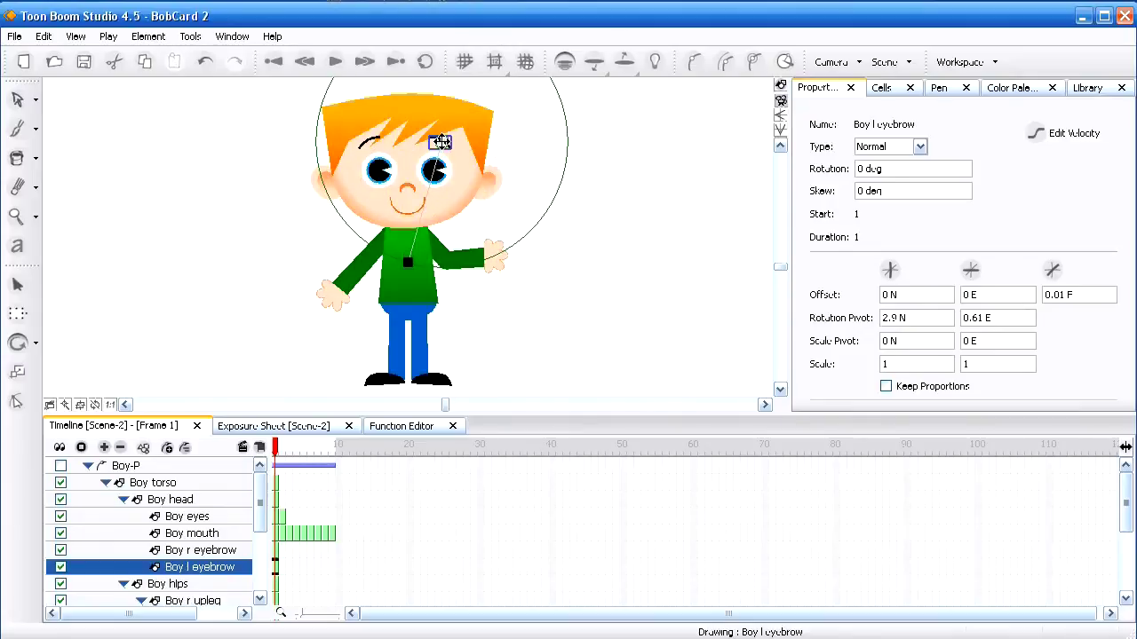
{"action": "key", "text": "alt+z"}
{"action": "left_click_drag", "start_coordinate": [526, 93], "coordinate": [356, 179]}
{"action": "left_click_drag", "start_coordinate": [400, 254], "coordinate": [411, 251]}
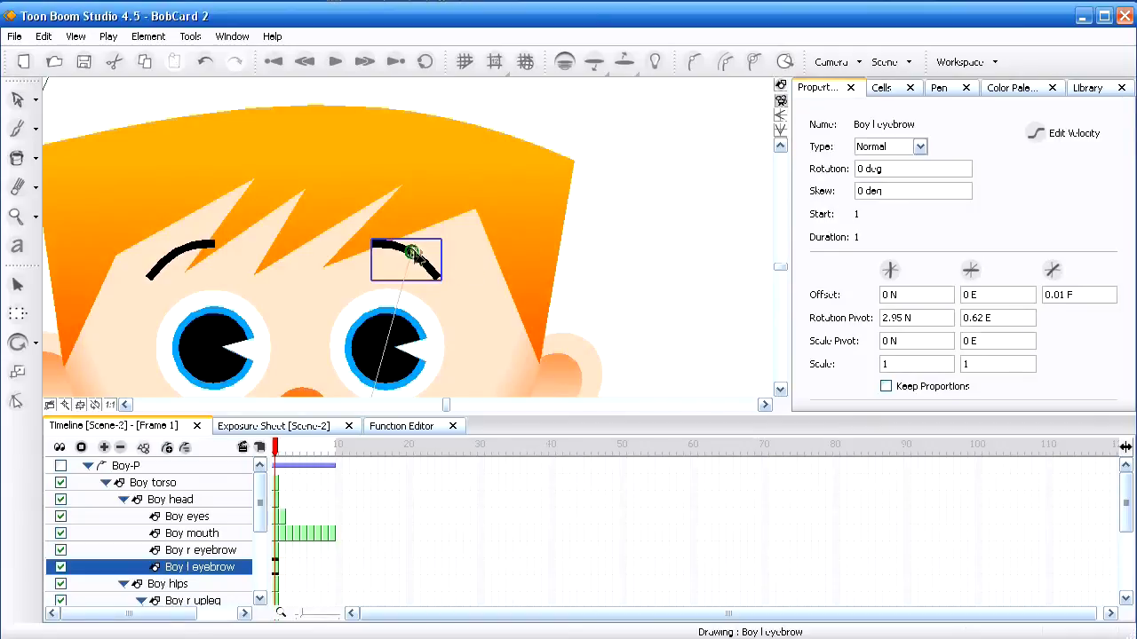
{"action": "left_click_drag", "start_coordinate": [412, 254], "coordinate": [409, 254]}
{"action": "key", "text": "shift+z"}
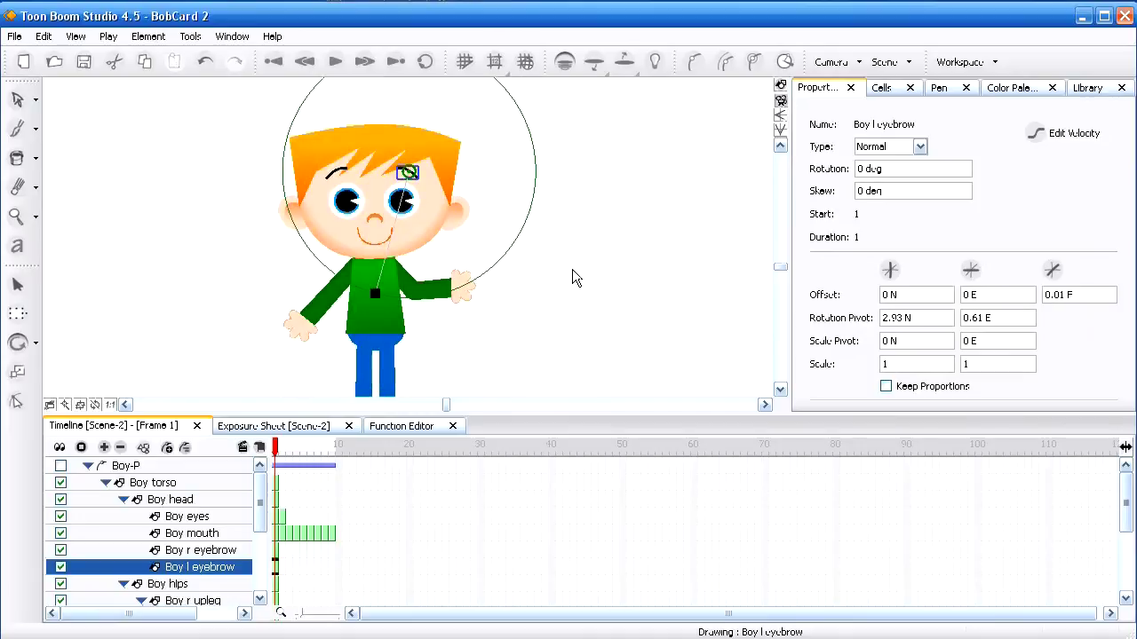
- Move the Boy hips' rotation pivot down to the waist, where the shirt meets the trousers
{"action": "left_click", "coordinate": [157, 587]}
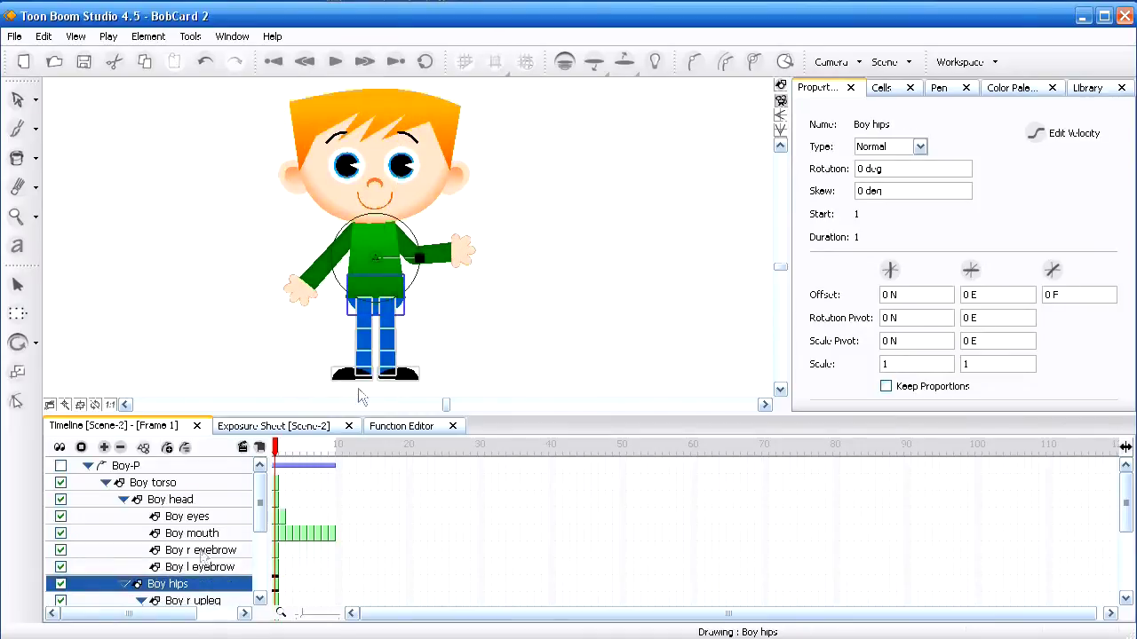
{"action": "left_click_drag", "start_coordinate": [376, 257], "coordinate": [375, 300]}
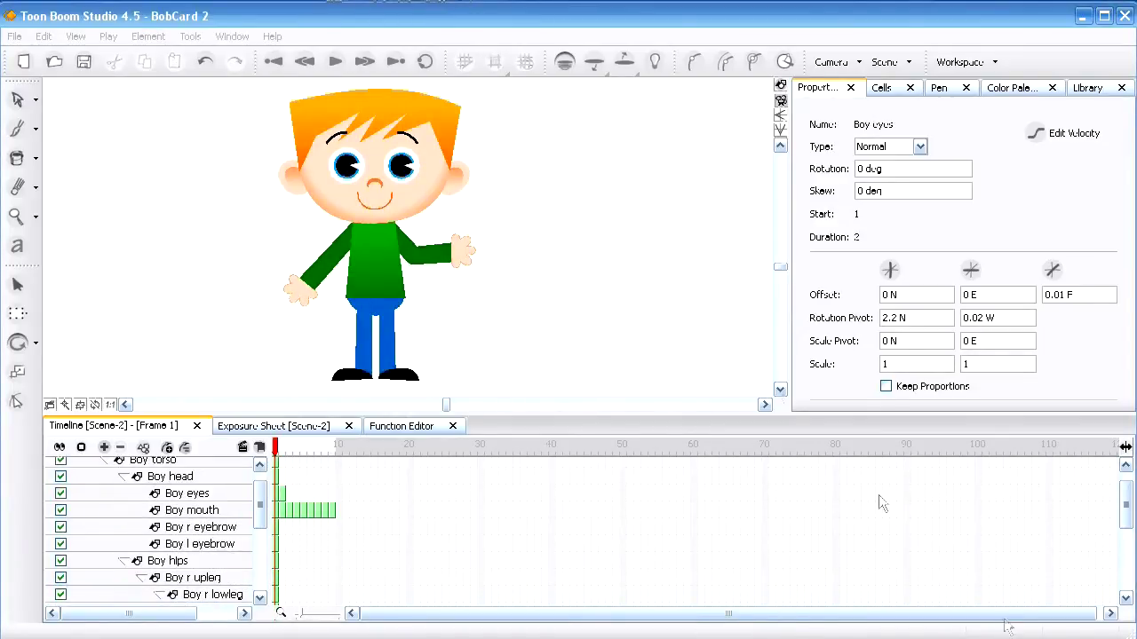
{"action": "left_click", "coordinate": [664, 272]}
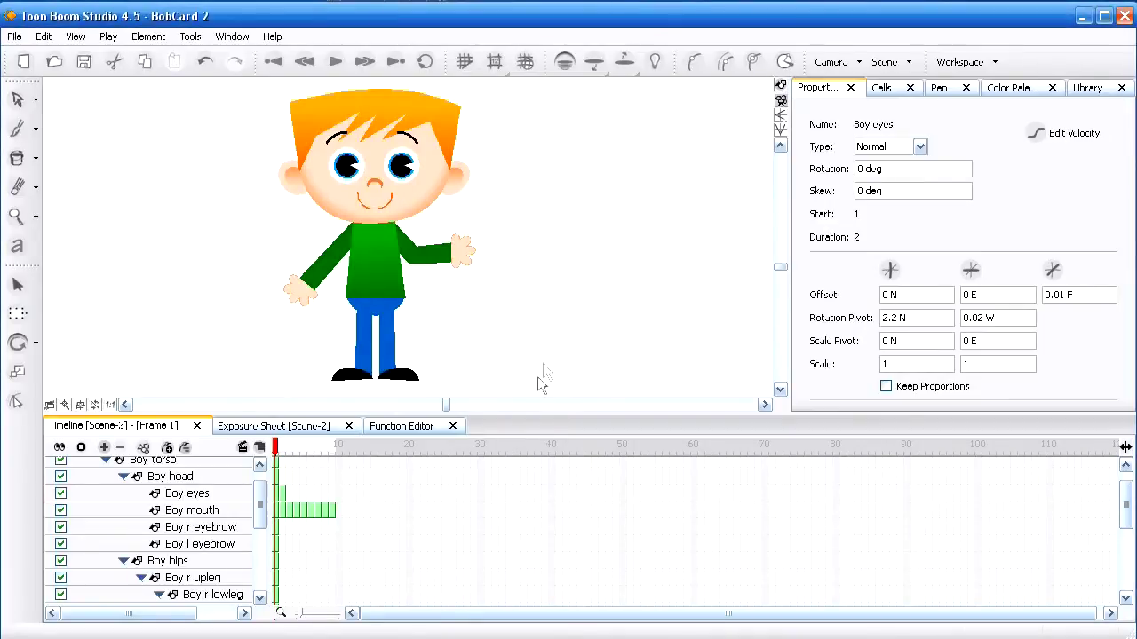
- Extend the exposure of all children of the Boy-P peg to frame 200, with the peg collapsed first and expanded again at the end
{"action": "left_click_drag", "start_coordinate": [263, 518], "coordinate": [260, 503]}
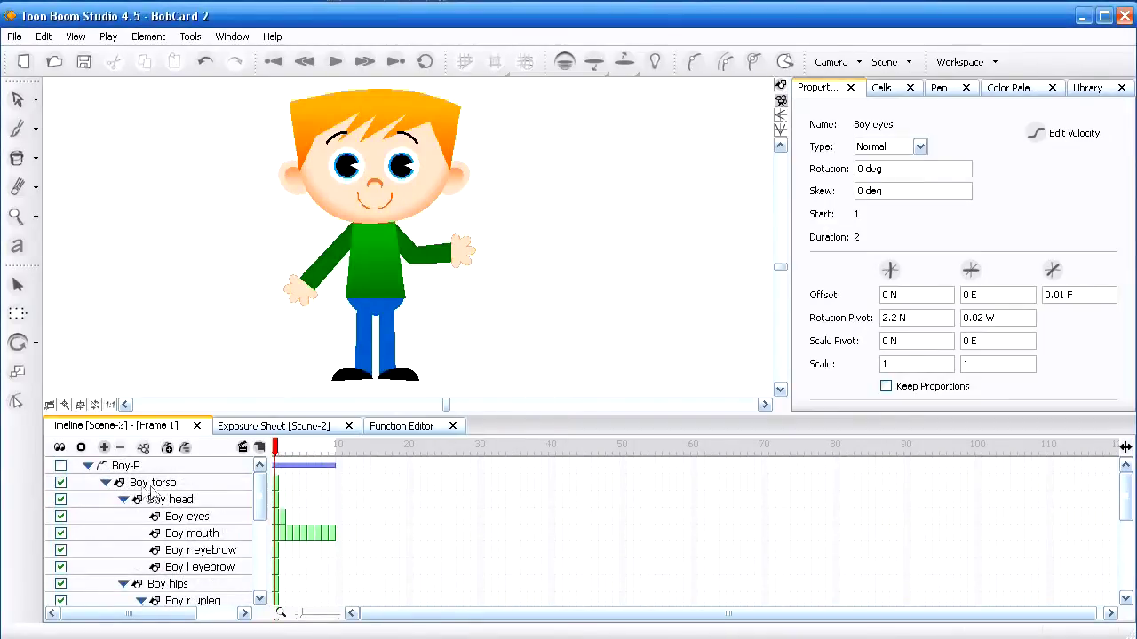
{"action": "left_click", "coordinate": [89, 466]}
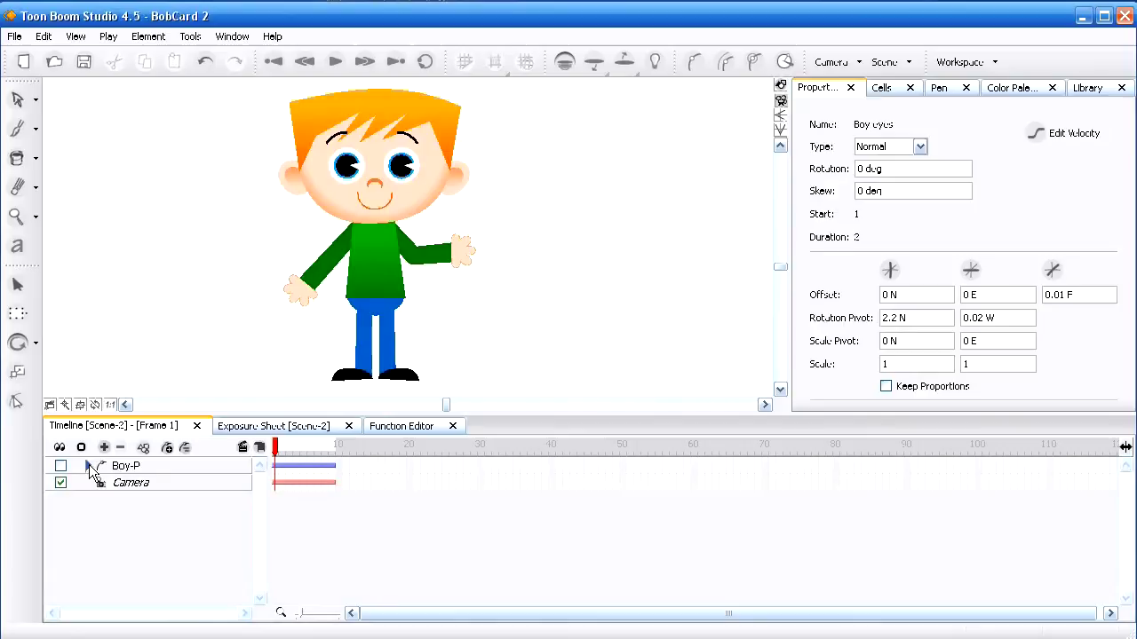
{"action": "left_click", "coordinate": [144, 471]}
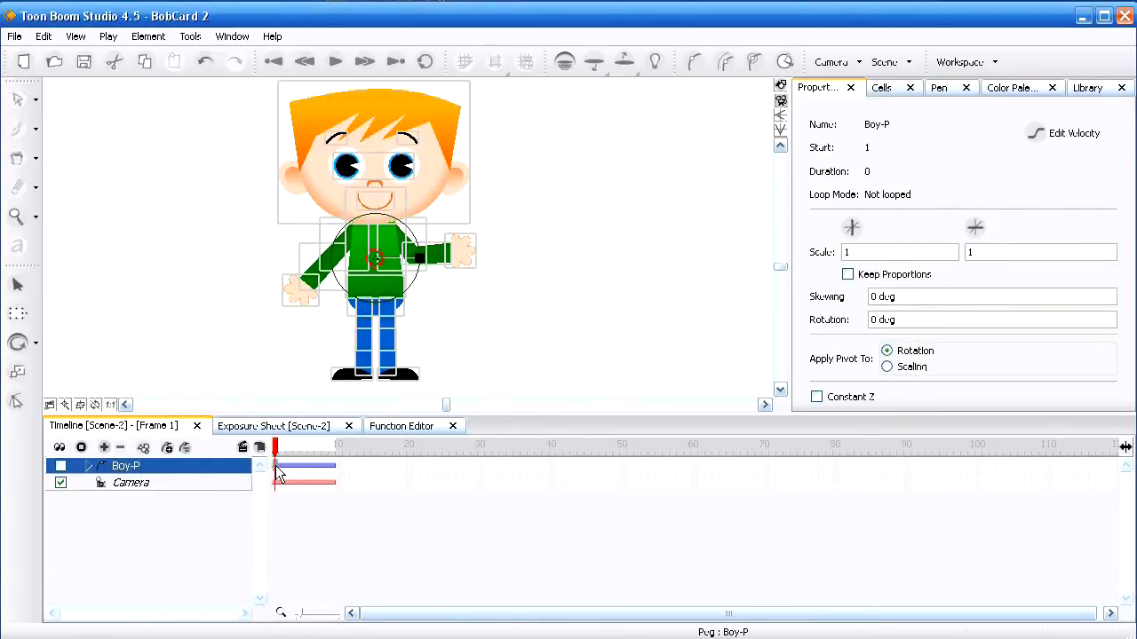
{"action": "right_click", "coordinate": [277, 473]}
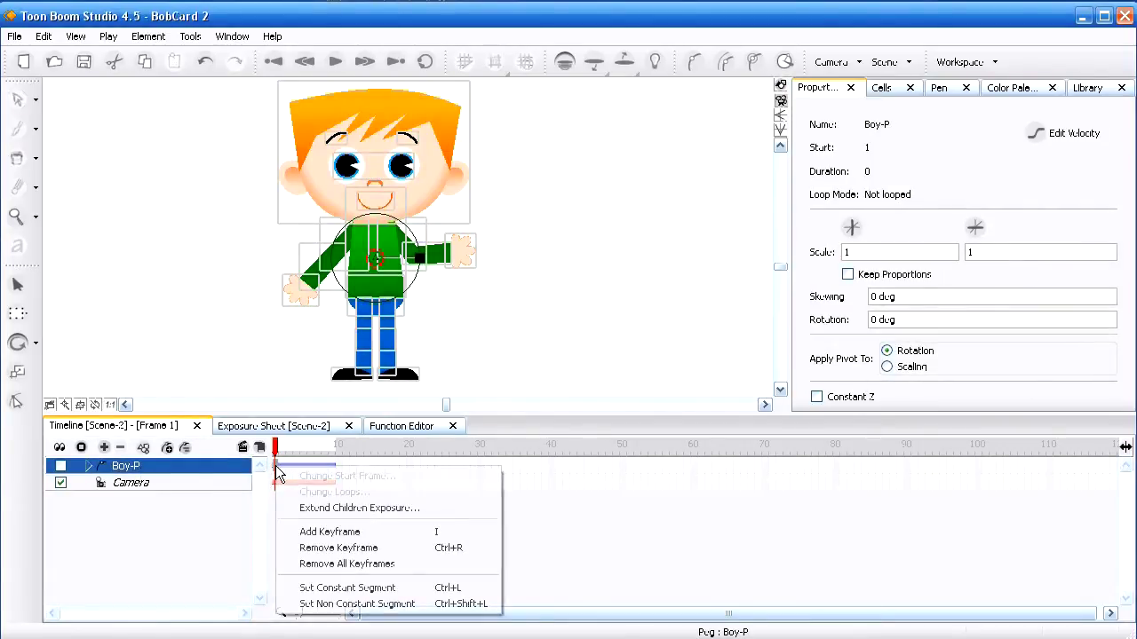
{"action": "left_click", "coordinate": [359, 508]}
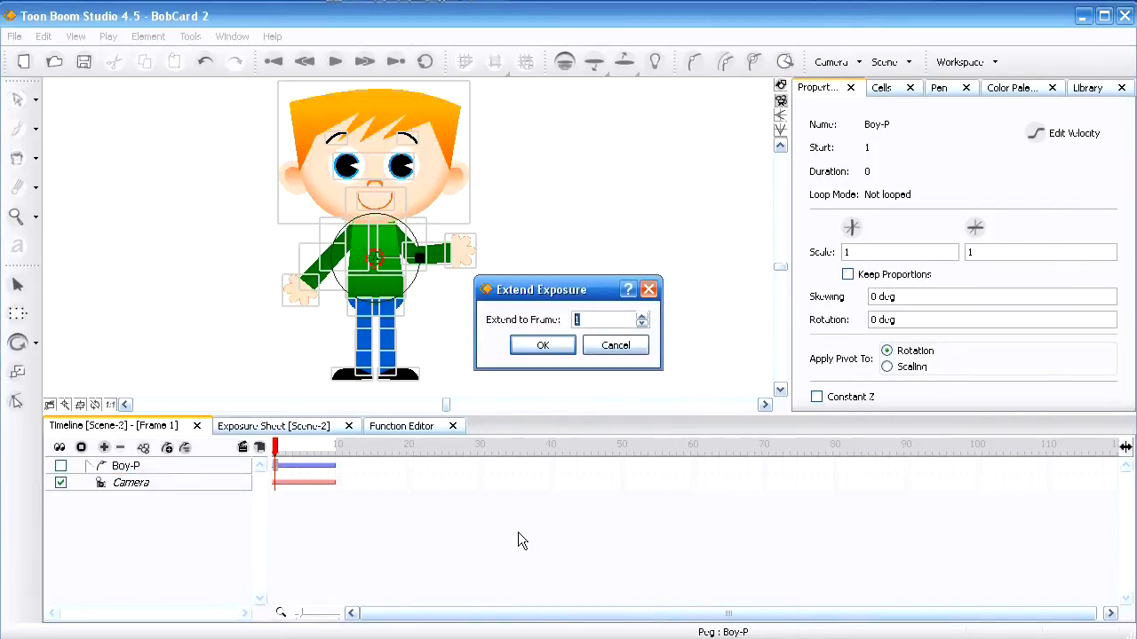
{"action": "type", "text": "200"}
{"action": "key", "text": "Return"}
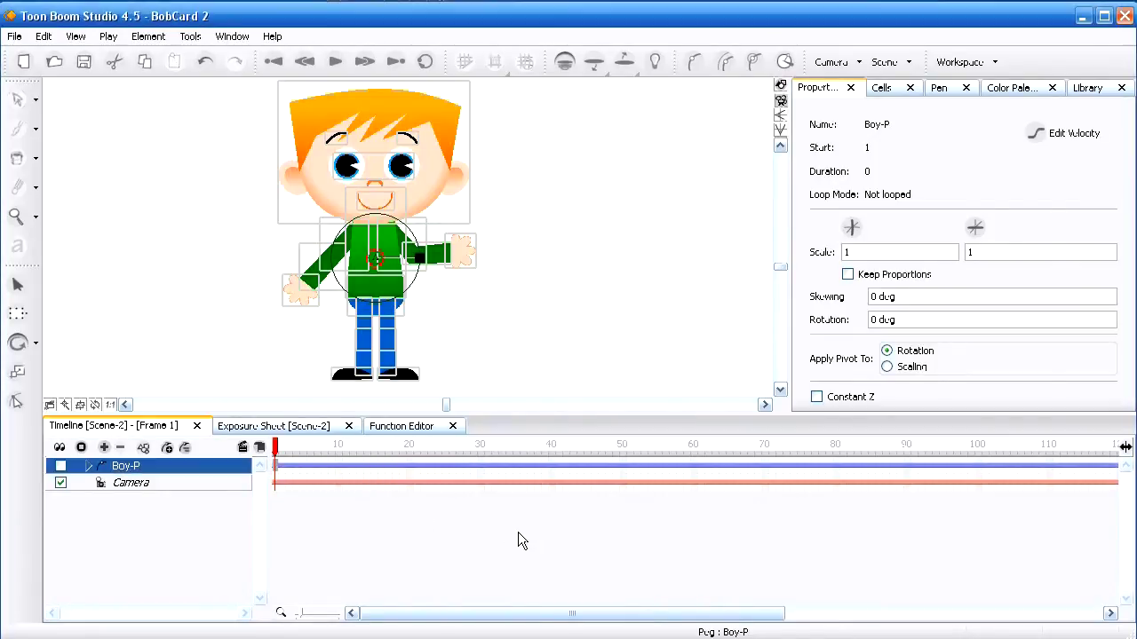
{"action": "left_click", "coordinate": [90, 465]}
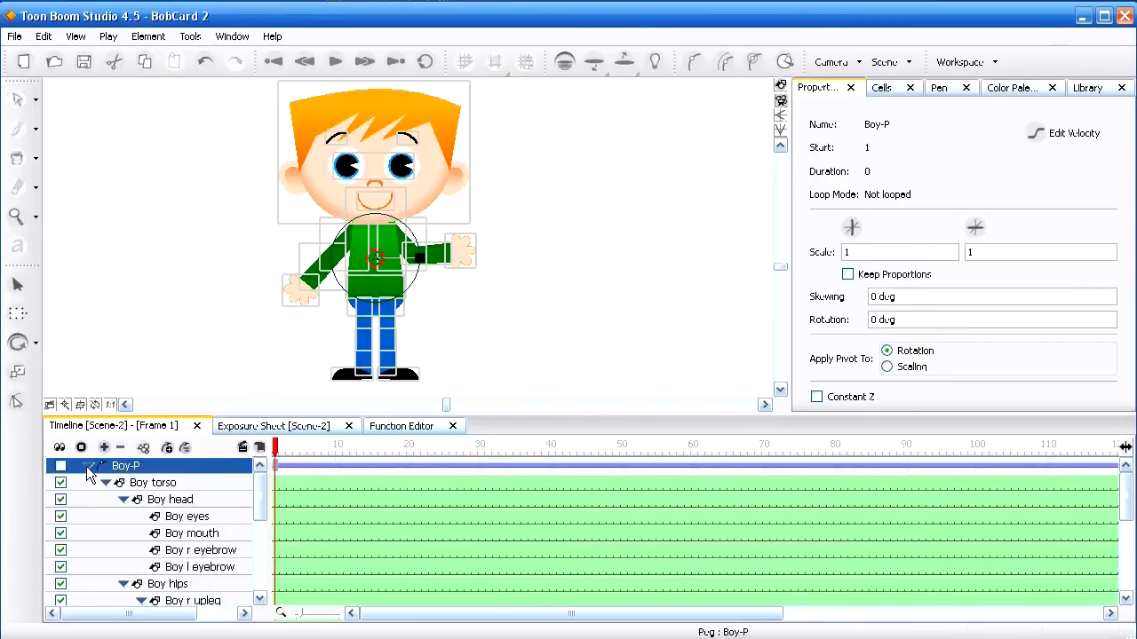
{"action": "left_click", "coordinate": [554, 306]}
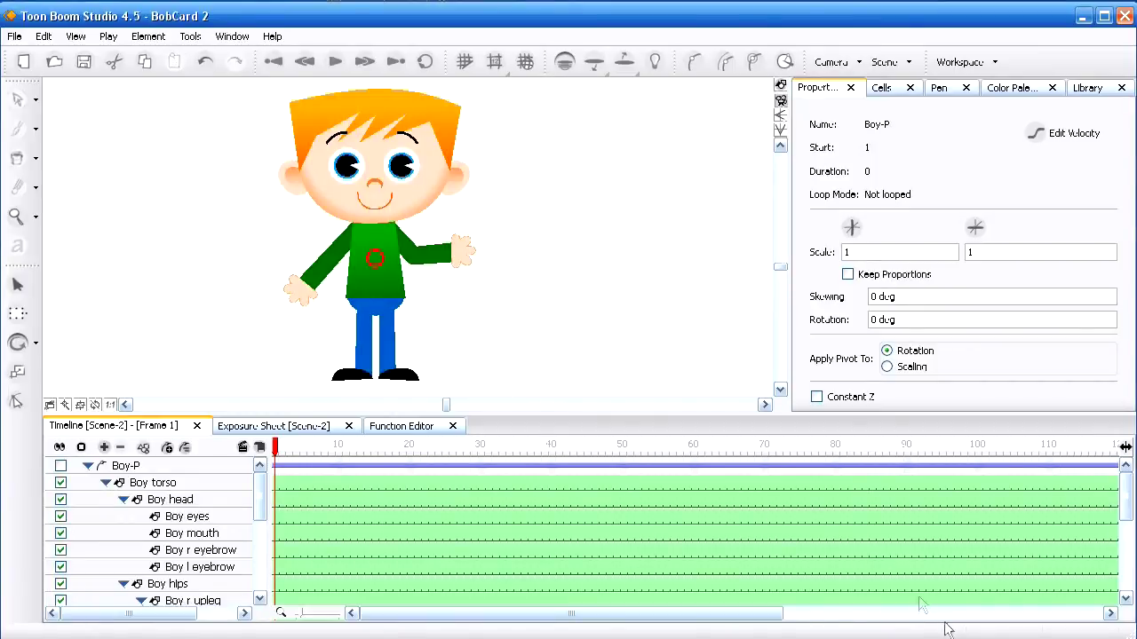
- Select the Boy head element, switch to the Transform tool and add a keyframe for the head at frame 1
{"action": "left_click", "coordinate": [18, 284]}
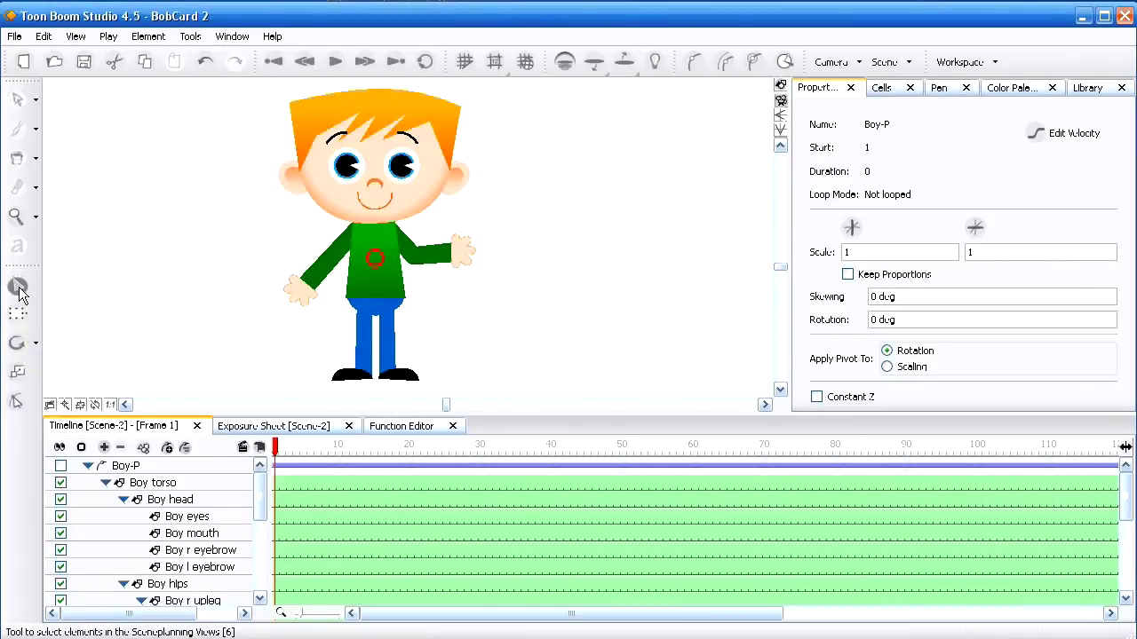
{"action": "left_click", "coordinate": [371, 278]}
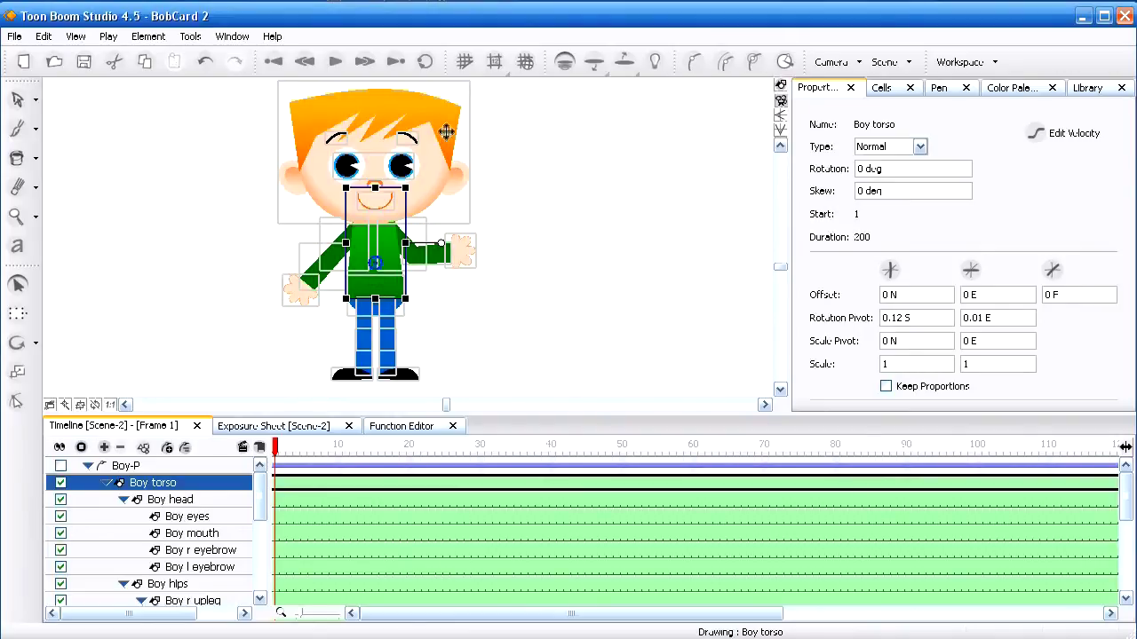
{"action": "left_click", "coordinate": [170, 502]}
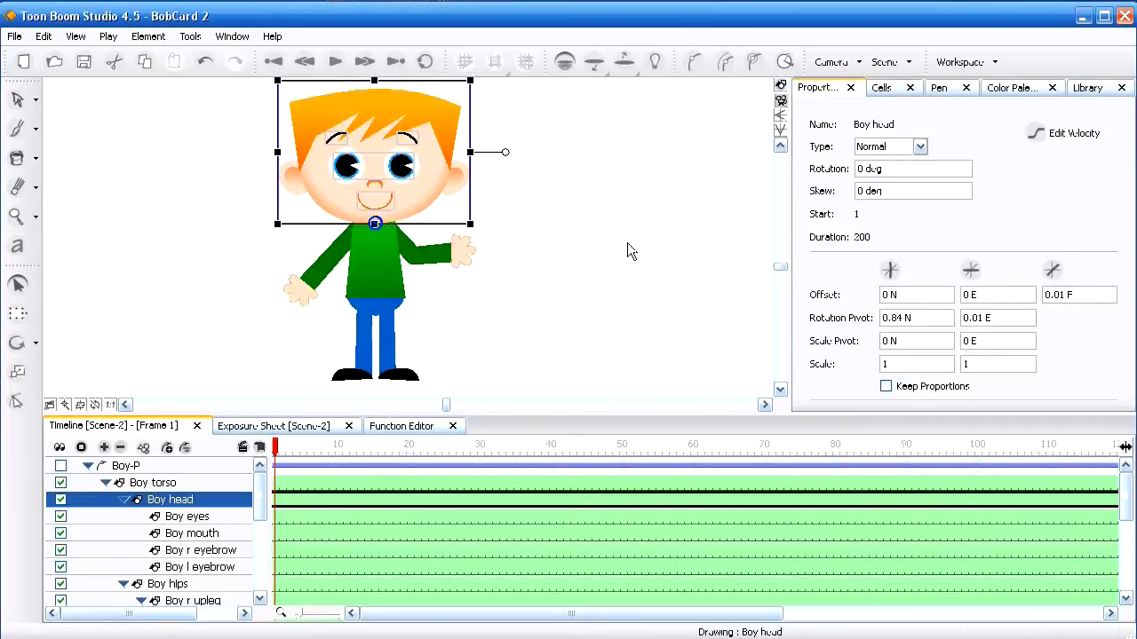
{"action": "left_click", "coordinate": [16, 316]}
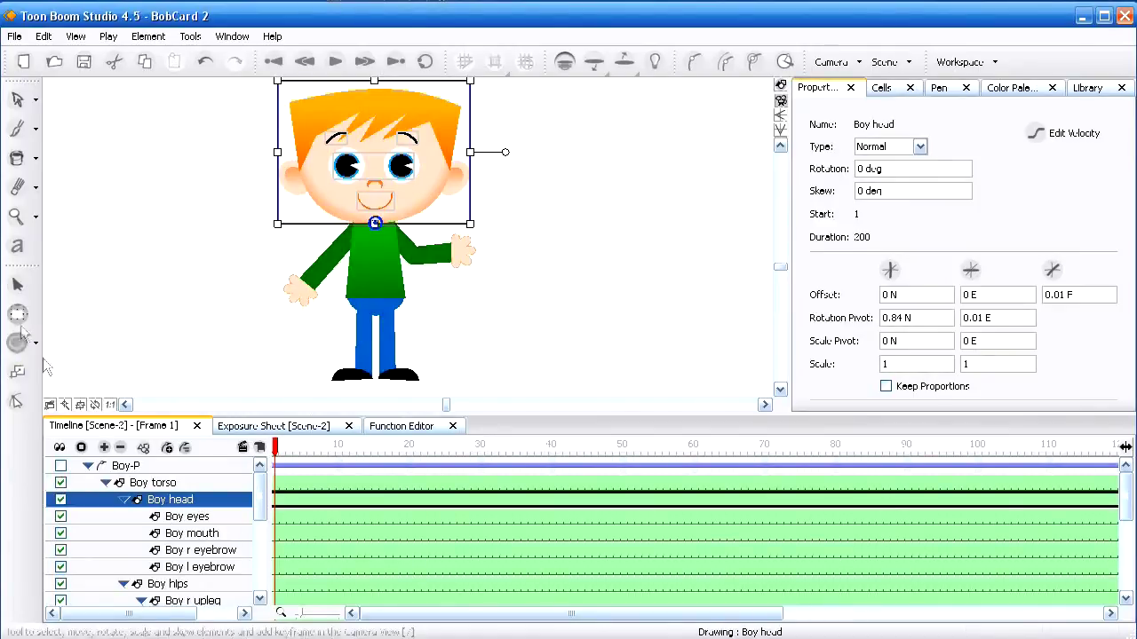
{"action": "left_click", "coordinate": [275, 503]}
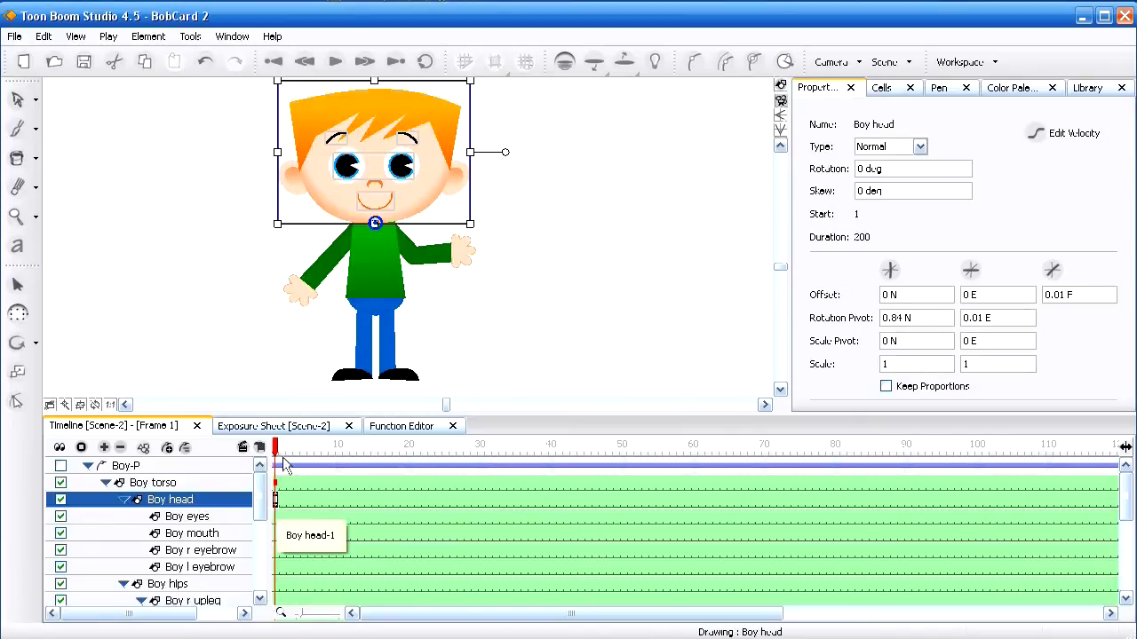
- At frame 20, rotate the Boy head slightly clockwise around its neck pivot to keyframe the tilt
{"action": "left_click_drag", "start_coordinate": [277, 447], "coordinate": [411, 450]}
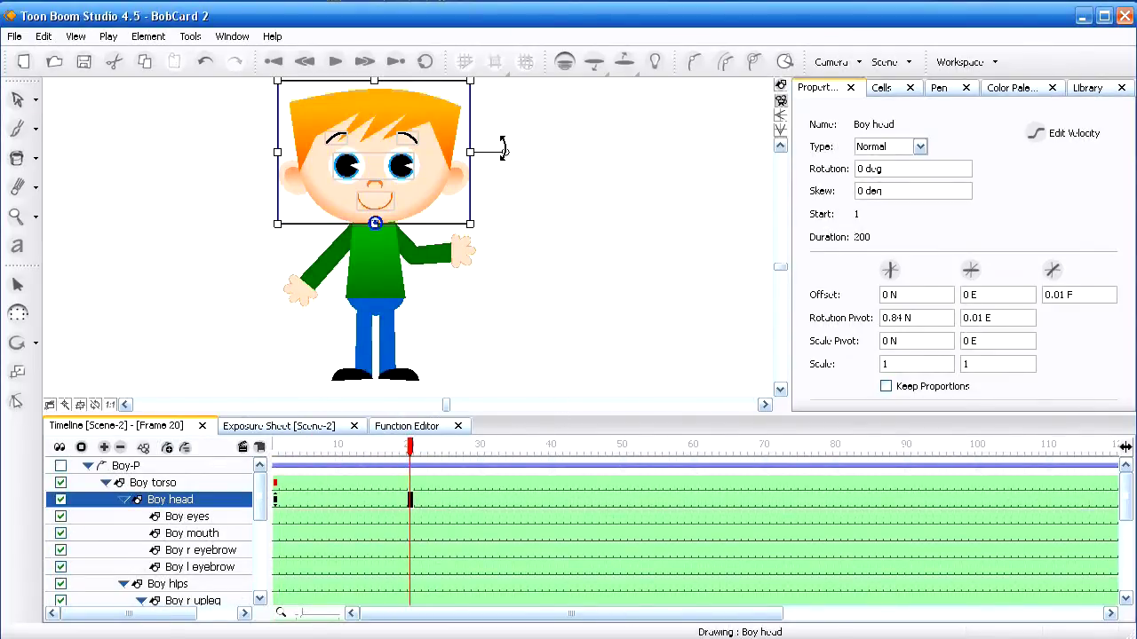
{"action": "left_click_drag", "start_coordinate": [502, 149], "coordinate": [502, 174]}
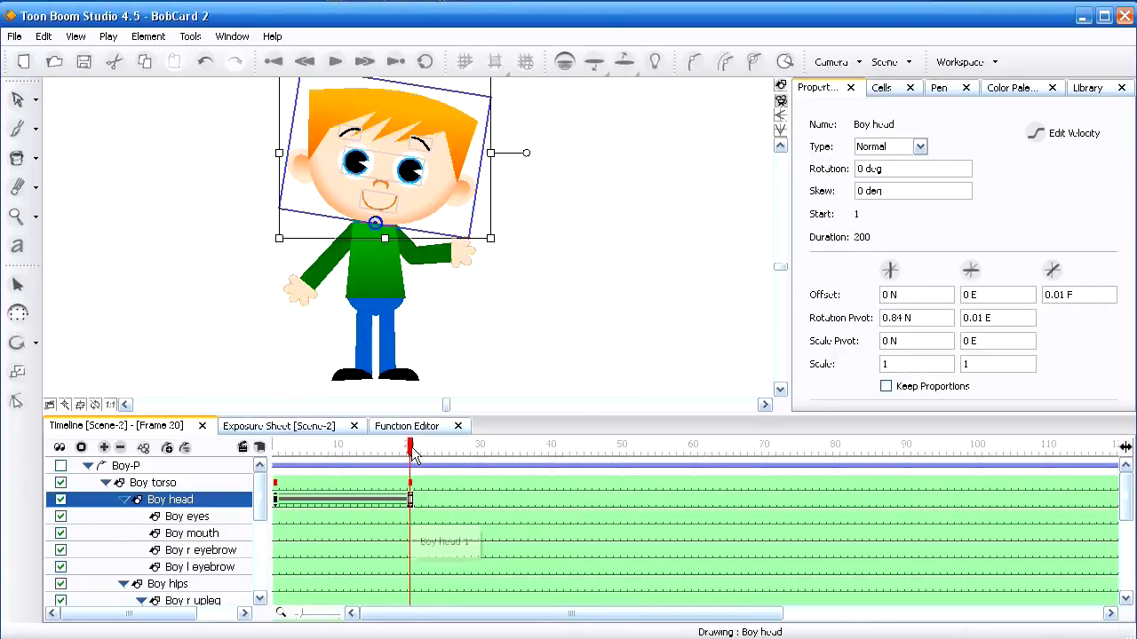
{"action": "mouse_move", "coordinate": [410, 449]}
{"action": "left_mouse_down"}
{"action": "mouse_move", "coordinate": [274, 450]}
{"action": "mouse_move", "coordinate": [411, 450]}
{"action": "left_mouse_up"}
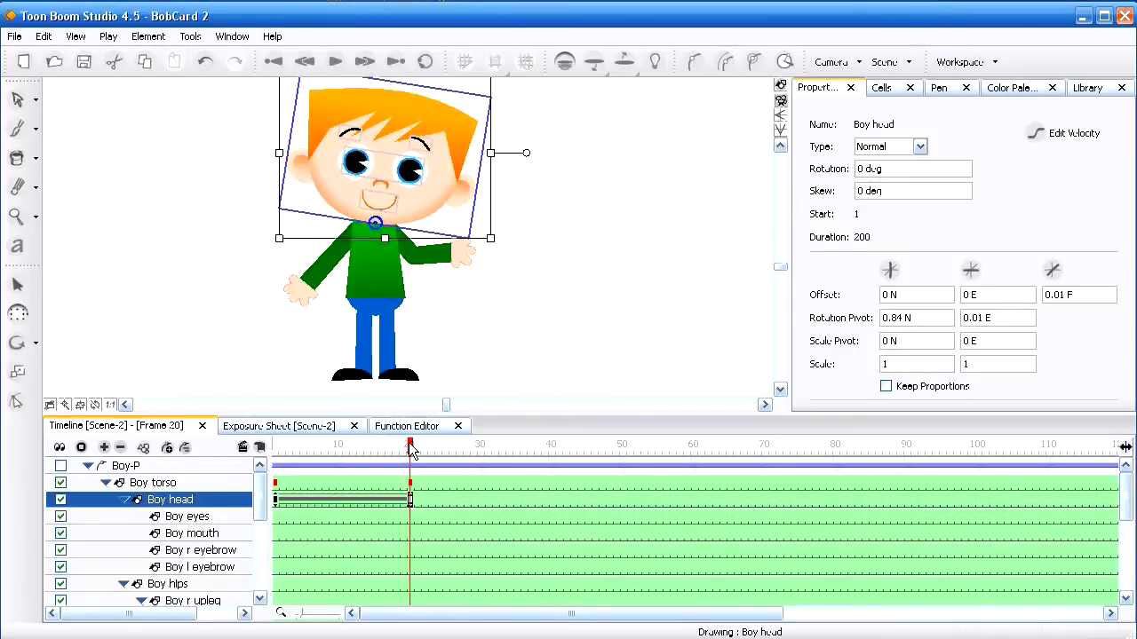
{"action": "left_click", "coordinate": [565, 350]}
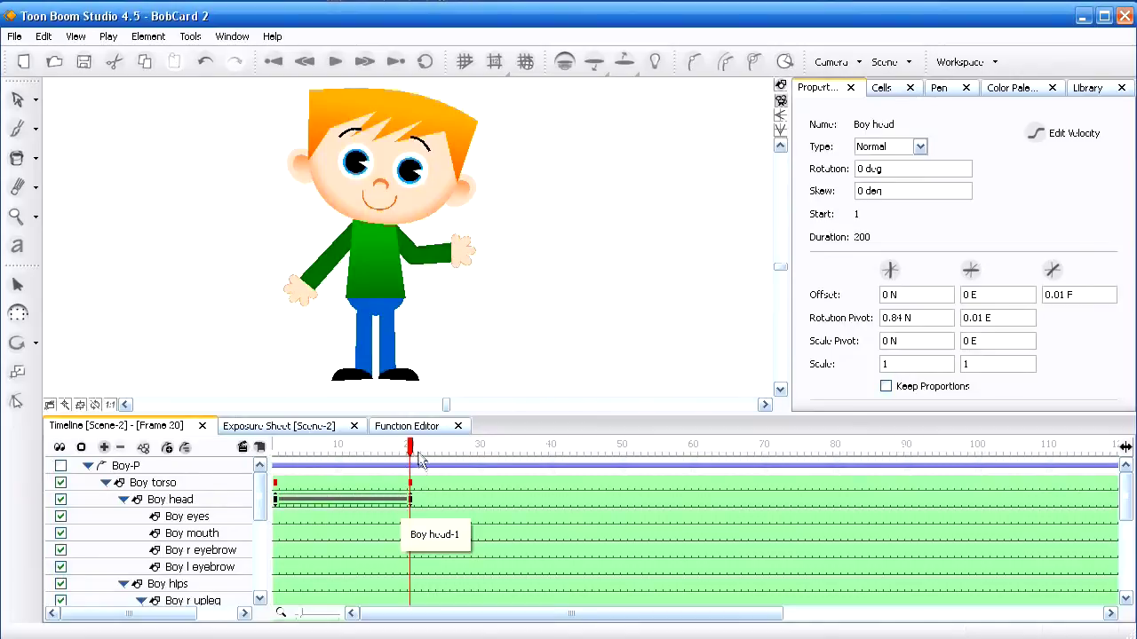
- Scrub back to frame 10 to preview the head tilt, and set the Boy head's segment between frames 1 and 20 to constant
{"action": "left_click_drag", "start_coordinate": [413, 448], "coordinate": [342, 447]}
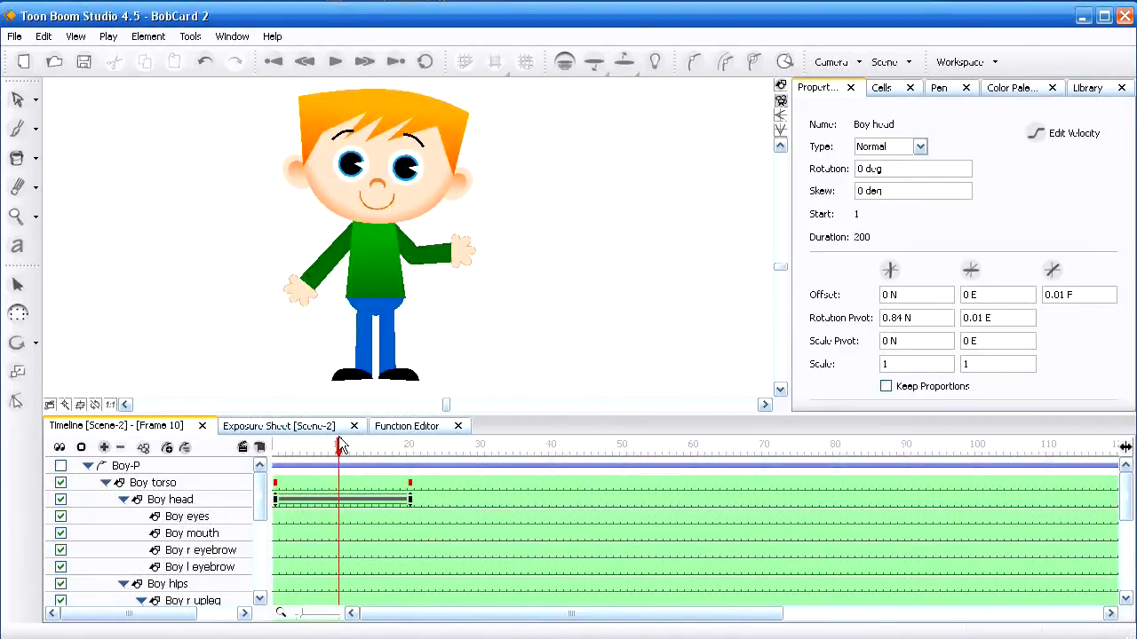
{"action": "left_click", "coordinate": [352, 502]}
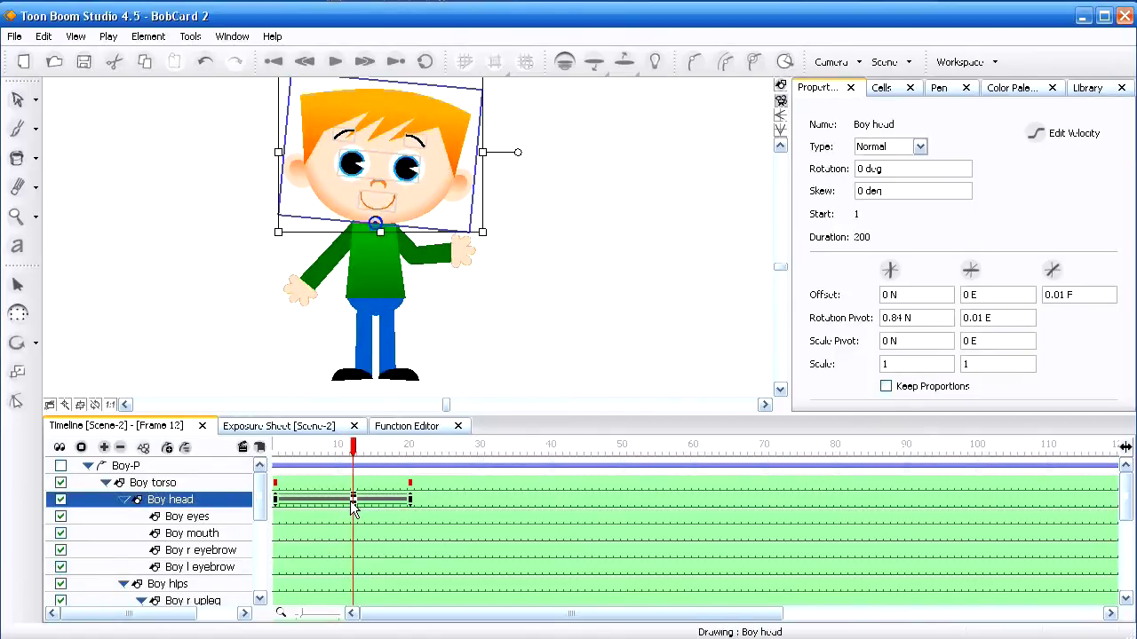
{"action": "left_click", "coordinate": [352, 503]}
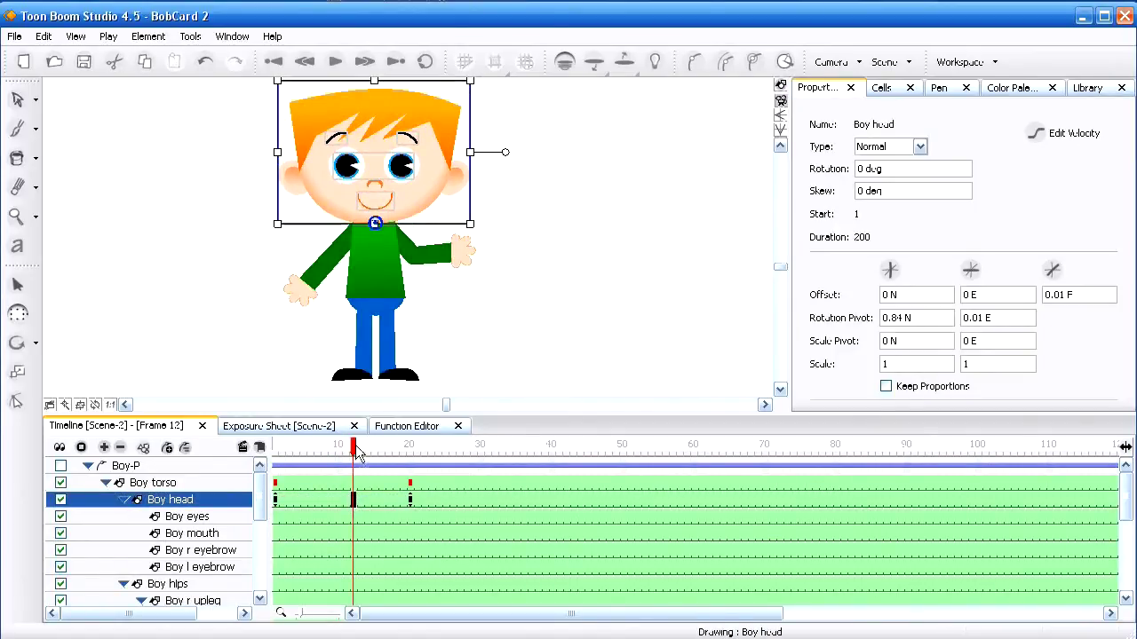
- Make the Boy head's segment between frames 1 and 20 non-constant again, and keyframe a counter-clockwise head tilt at frame 33
{"action": "mouse_move", "coordinate": [353, 447]}
{"action": "left_mouse_down"}
{"action": "mouse_move", "coordinate": [262, 454]}
{"action": "mouse_move", "coordinate": [410, 451]}
{"action": "mouse_move", "coordinate": [359, 451]}
{"action": "left_mouse_up"}
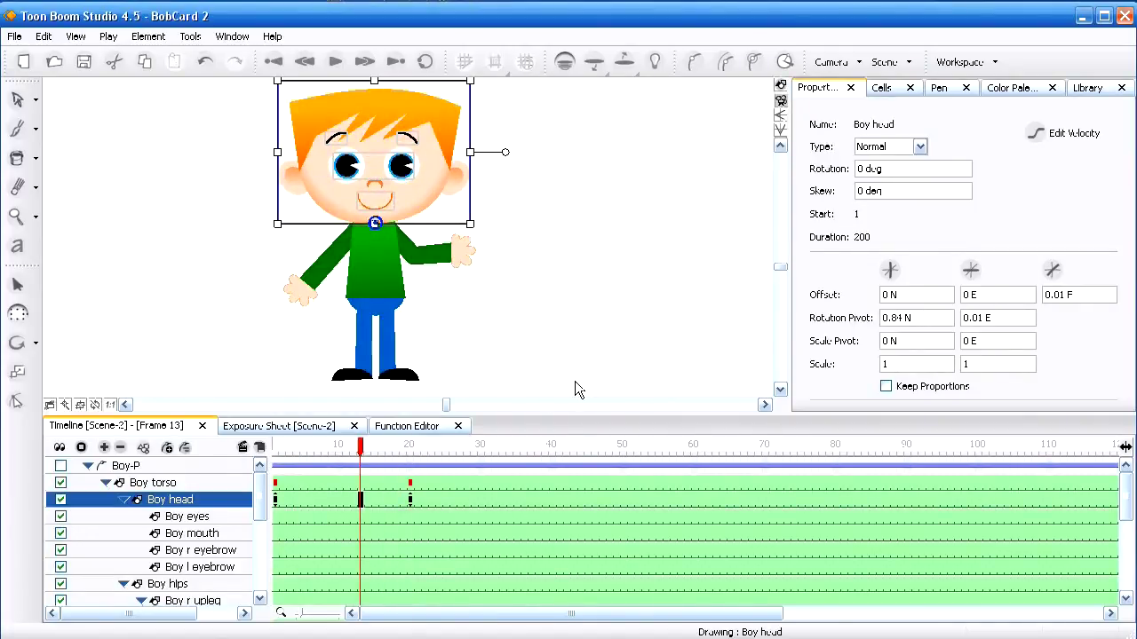
{"action": "key", "text": "ctrl+k"}
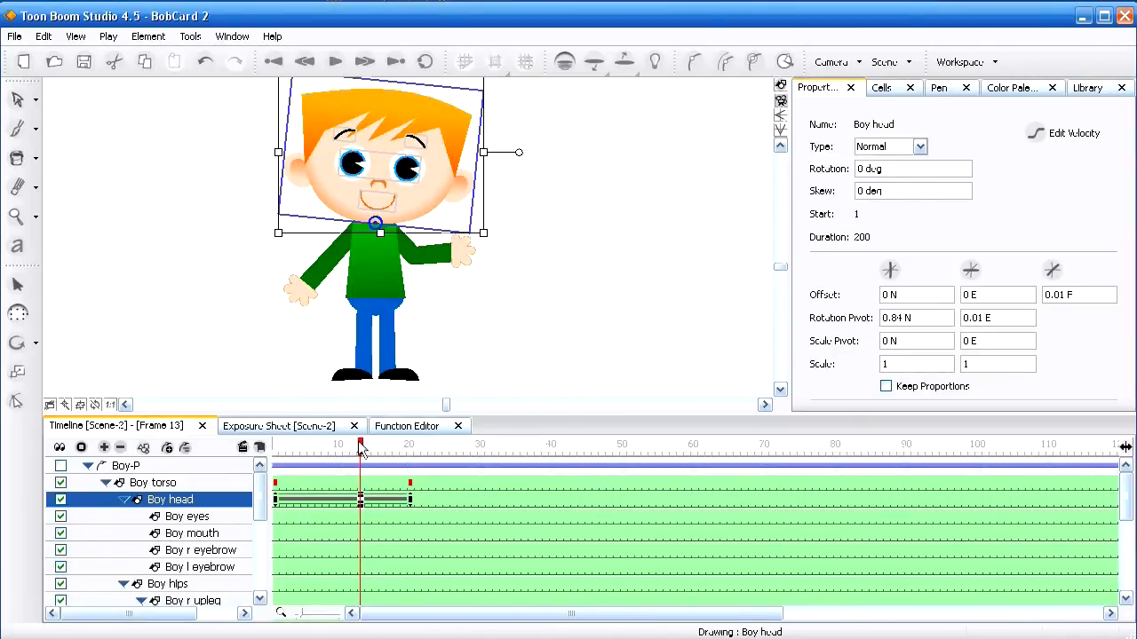
{"action": "mouse_move", "coordinate": [364, 449]}
{"action": "left_mouse_down"}
{"action": "mouse_move", "coordinate": [275, 449]}
{"action": "mouse_move", "coordinate": [596, 446]}
{"action": "mouse_move", "coordinate": [501, 447]}
{"action": "left_mouse_up"}
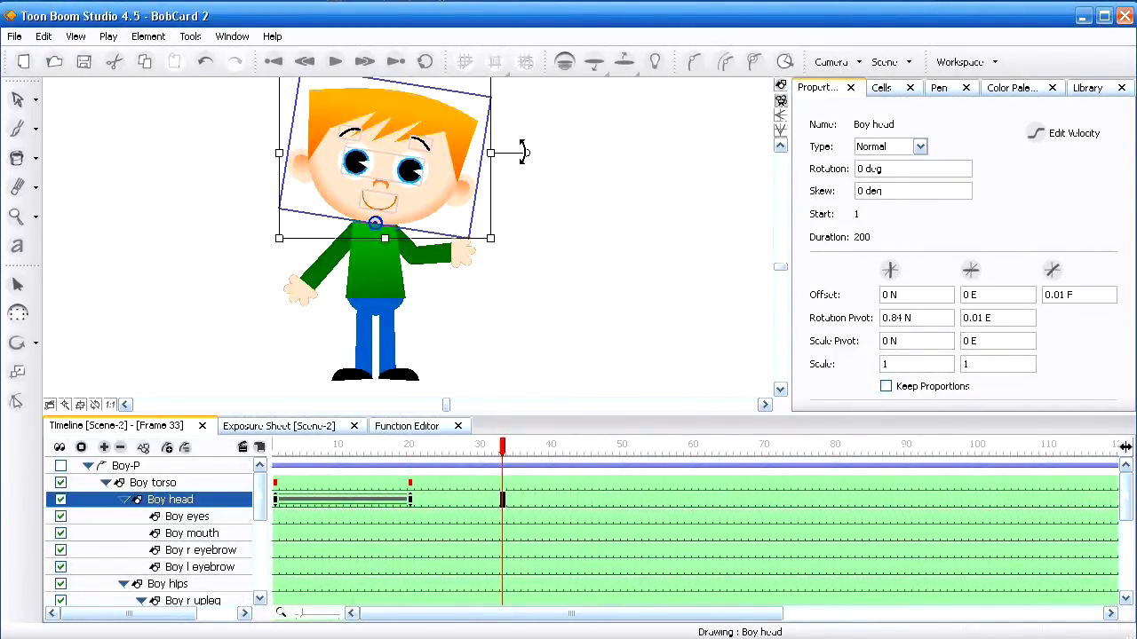
{"action": "mouse_move", "coordinate": [522, 149]}
{"action": "left_mouse_down"}
{"action": "mouse_move", "coordinate": [511, 111]}
{"action": "mouse_move", "coordinate": [524, 152]}
{"action": "left_mouse_up"}
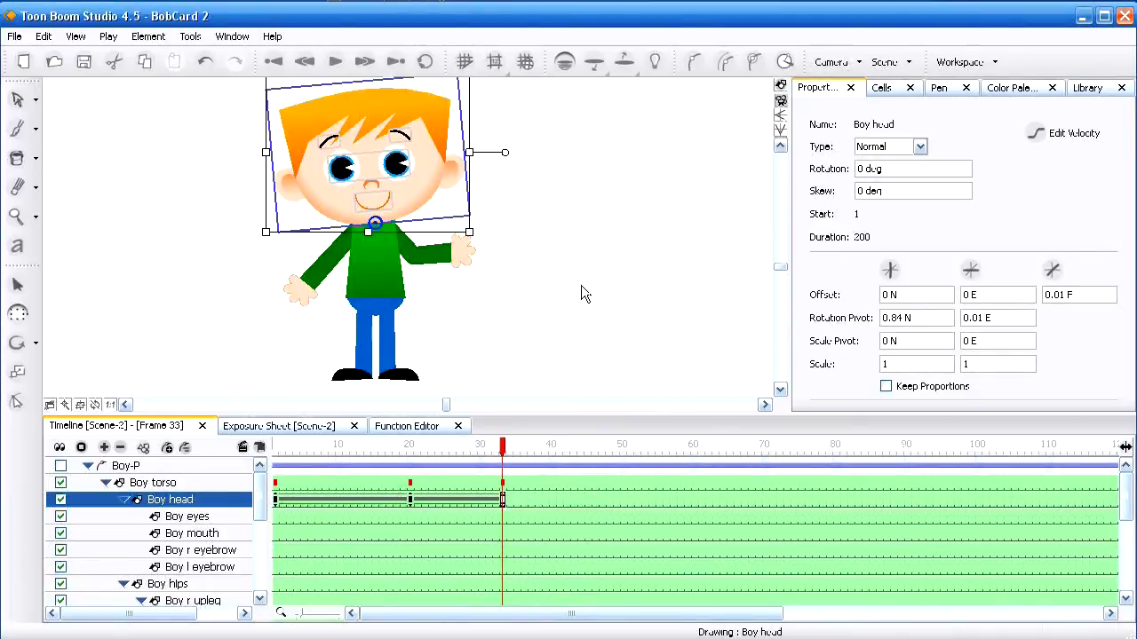
- Deselect the head and play the scene from frame 1 to preview the head tilt animation, stopping playback past its last keyframe
{"action": "left_click_drag", "start_coordinate": [502, 447], "coordinate": [279, 447]}
{"action": "left_click", "coordinate": [593, 318]}
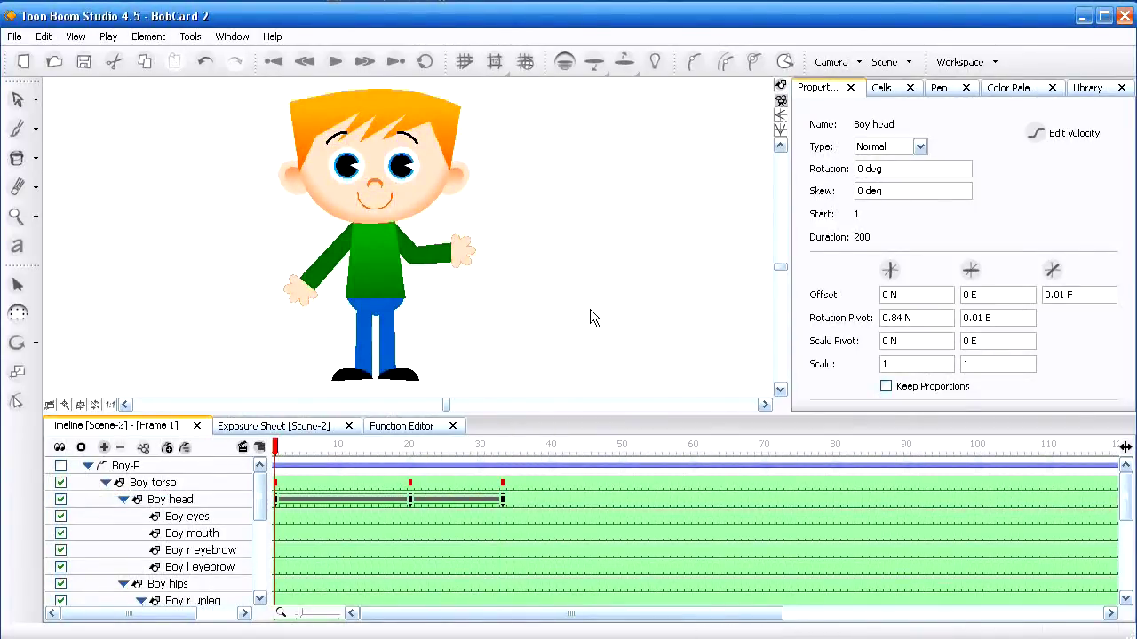
{"action": "key", "text": "Return"}
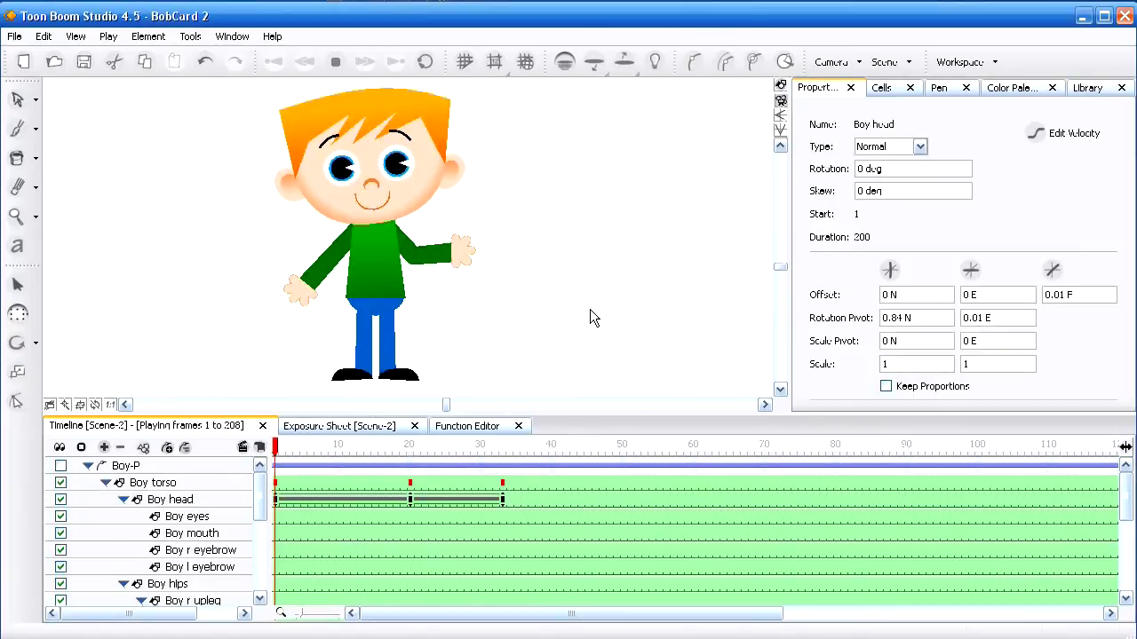
{"action": "key", "text": "Return"}
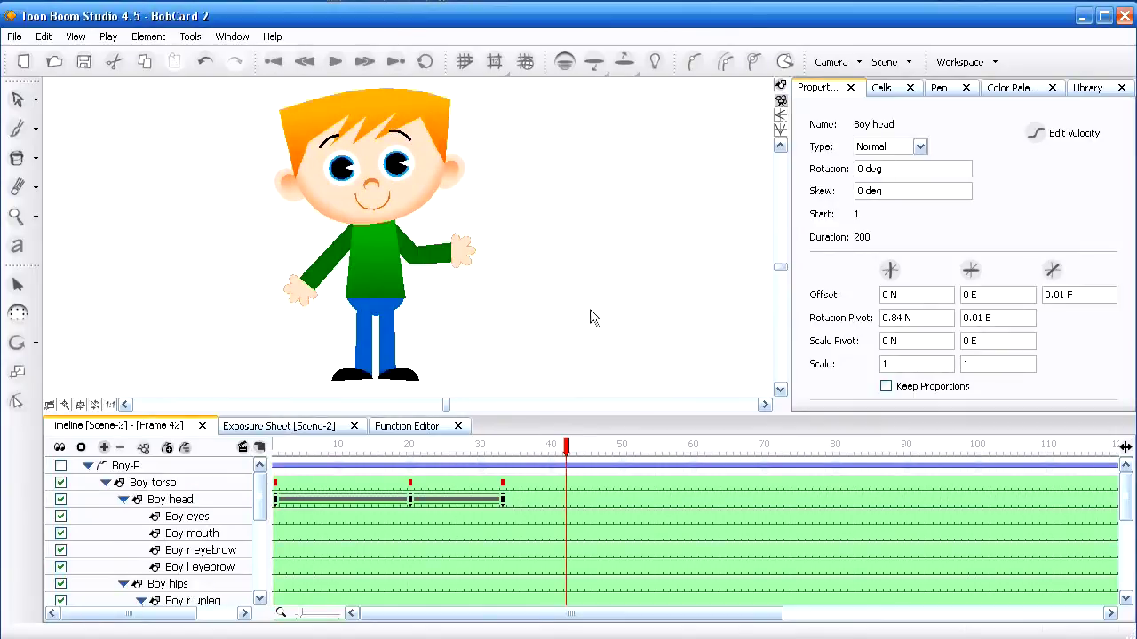
- Swap the Boy eyes element to drawing 2, the closed eyes, for frames 42 to 47 only, and deselect it
{"action": "left_click", "coordinate": [195, 517]}
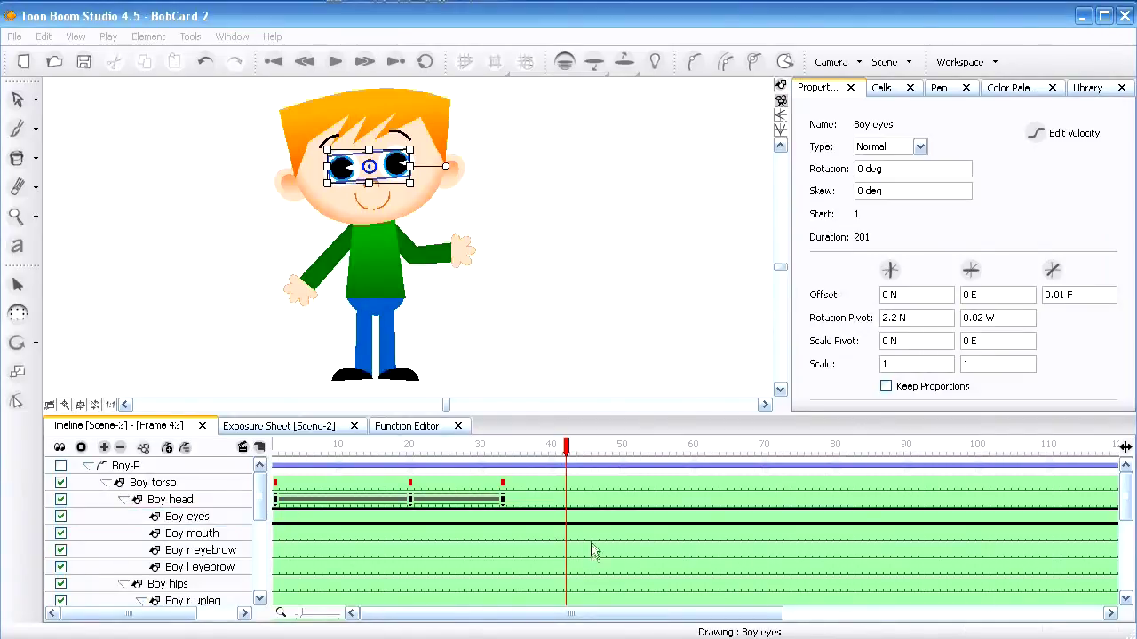
{"action": "left_click", "coordinate": [566, 518]}
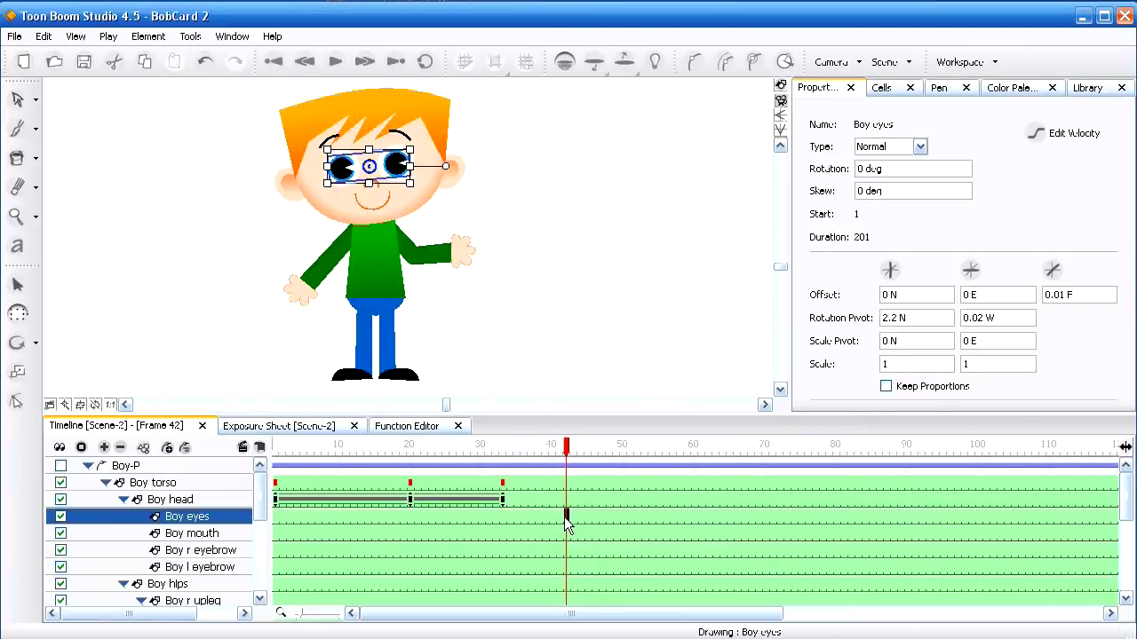
{"action": "left_click", "coordinate": [900, 88]}
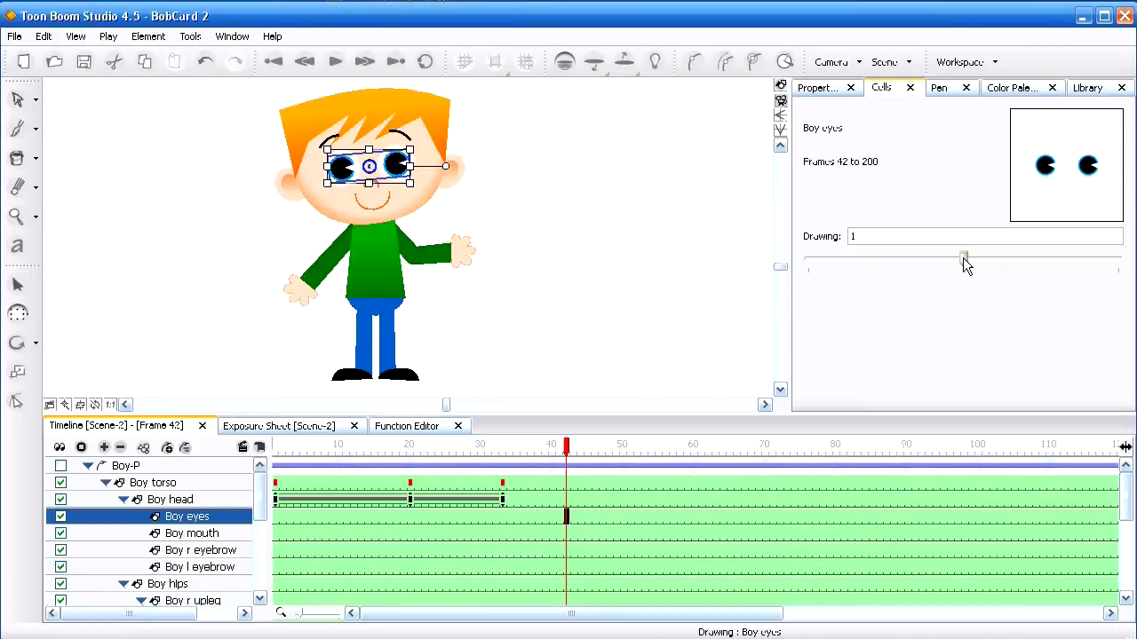
{"action": "mouse_move", "coordinate": [964, 258]}
{"action": "left_mouse_down"}
{"action": "mouse_move", "coordinate": [1063, 256]}
{"action": "mouse_move", "coordinate": [997, 260]}
{"action": "left_mouse_up"}
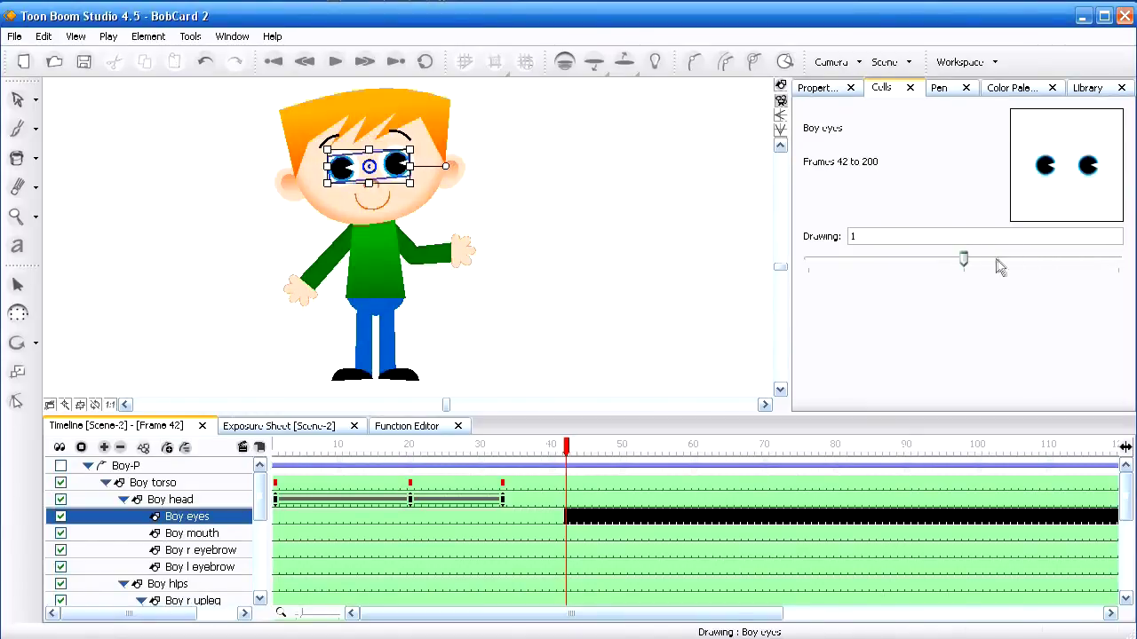
{"action": "left_click", "coordinate": [569, 524]}
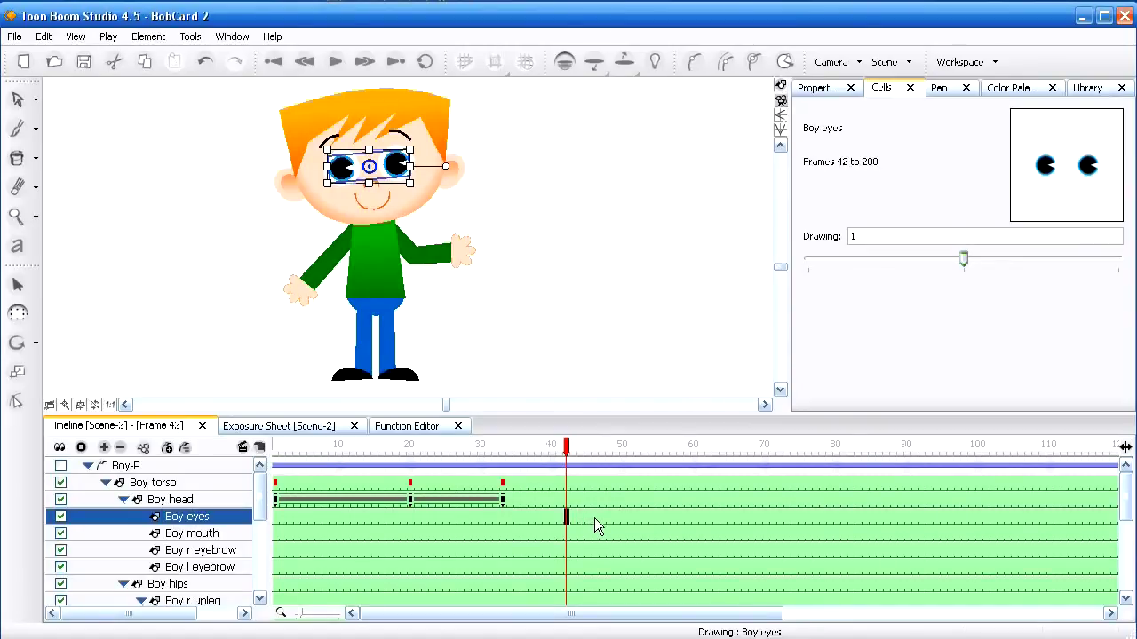
{"action": "left_click", "coordinate": [597, 523], "text": "shift"}
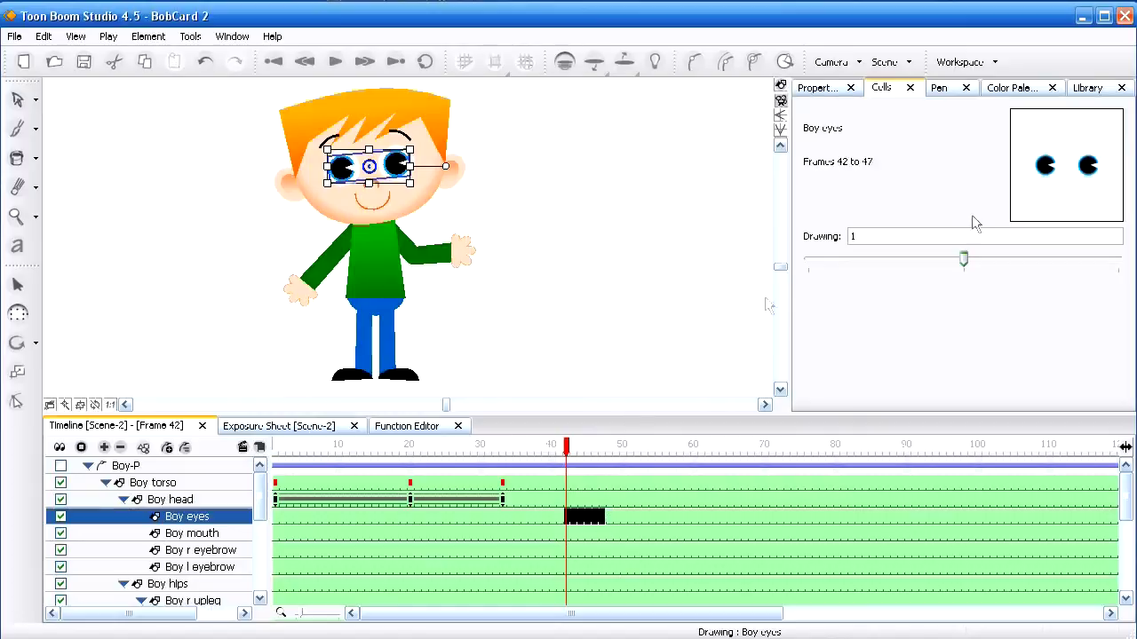
{"action": "left_click", "coordinate": [965, 260]}
{"action": "left_click_drag", "start_coordinate": [1020, 267], "coordinate": [1088, 267]}
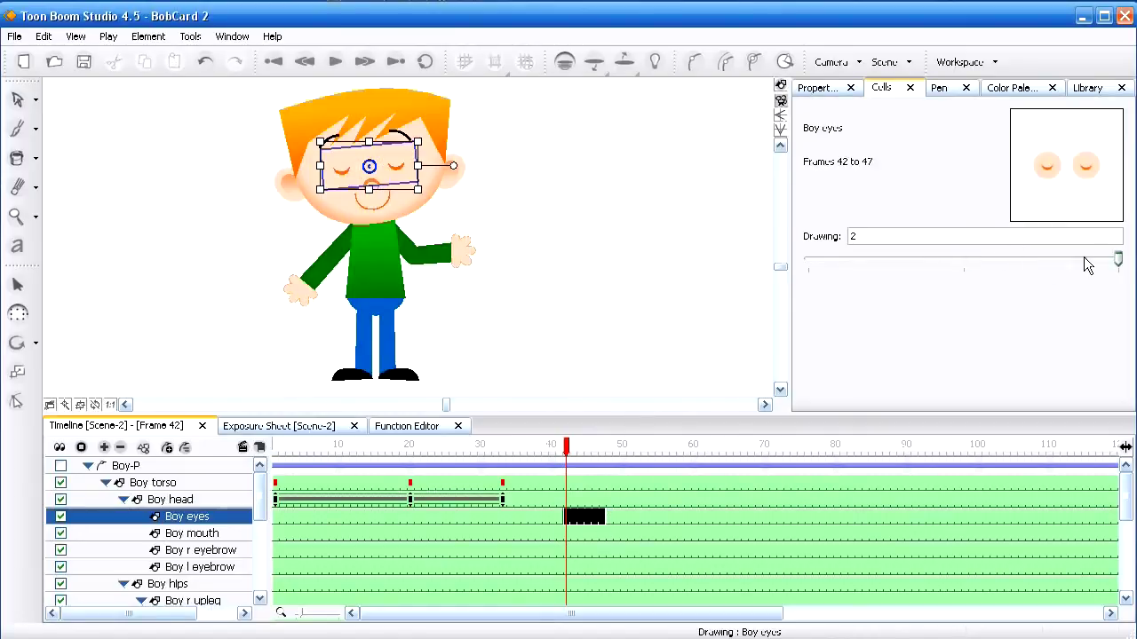
{"action": "left_click", "coordinate": [673, 267]}
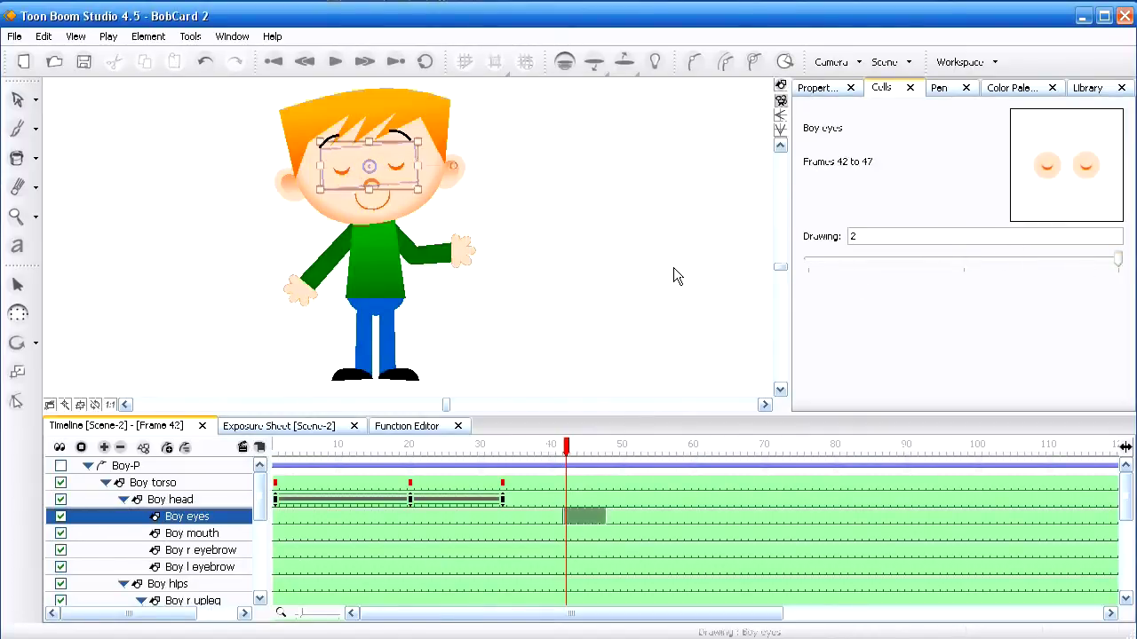
- Keyframe the Boy r uparm element's resting pose at frame 13, and rotate the arm up around its shoulder pivot at frame 25
{"action": "left_click", "coordinate": [480, 451]}
{"action": "left_click_drag", "start_coordinate": [480, 451], "coordinate": [360, 423]}
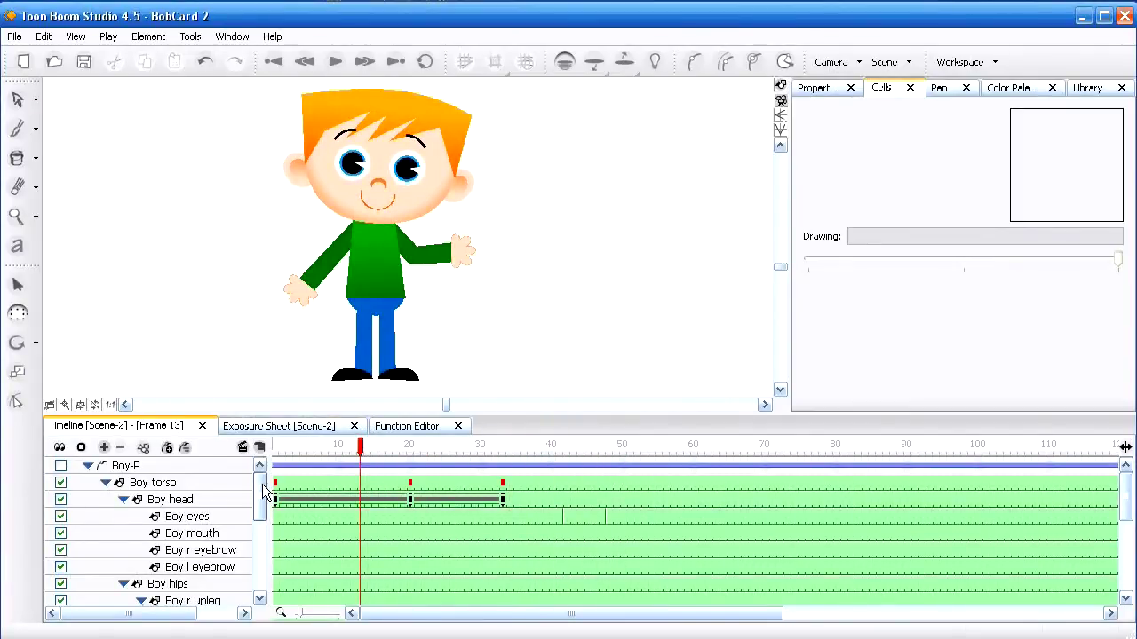
{"action": "left_click_drag", "start_coordinate": [264, 493], "coordinate": [257, 560]}
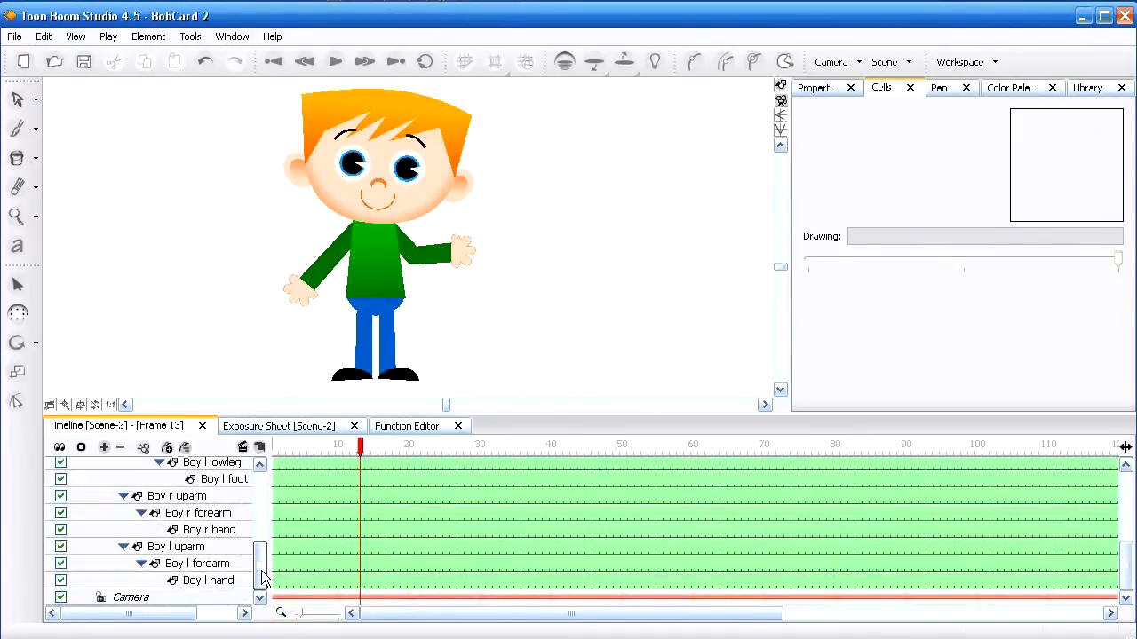
{"action": "left_click", "coordinate": [223, 497]}
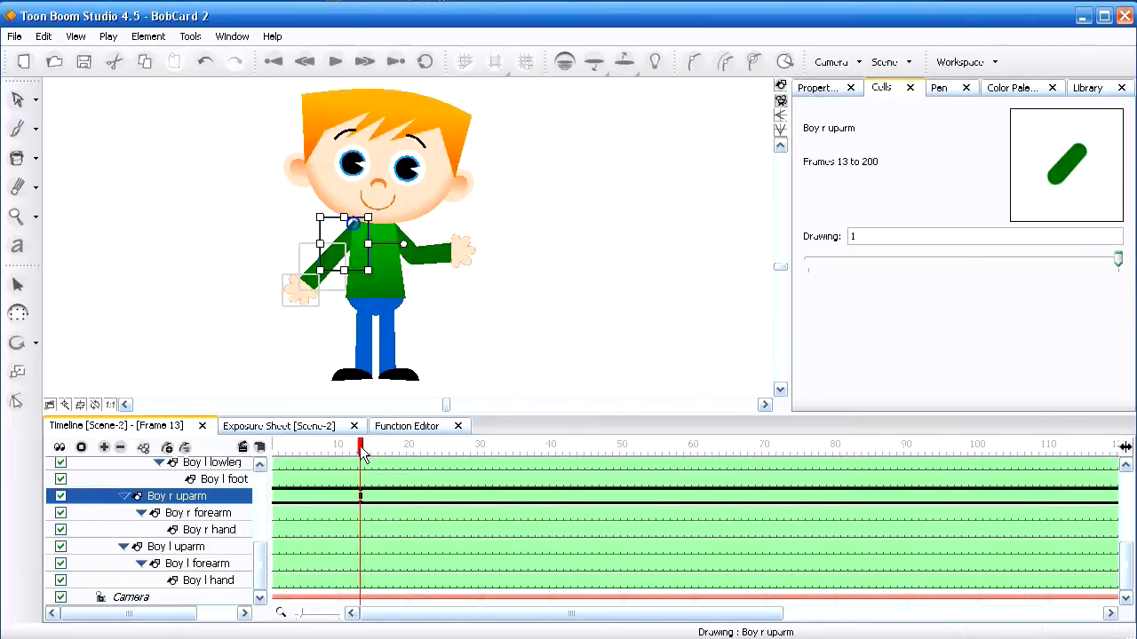
{"action": "left_click_drag", "start_coordinate": [362, 447], "coordinate": [446, 449]}
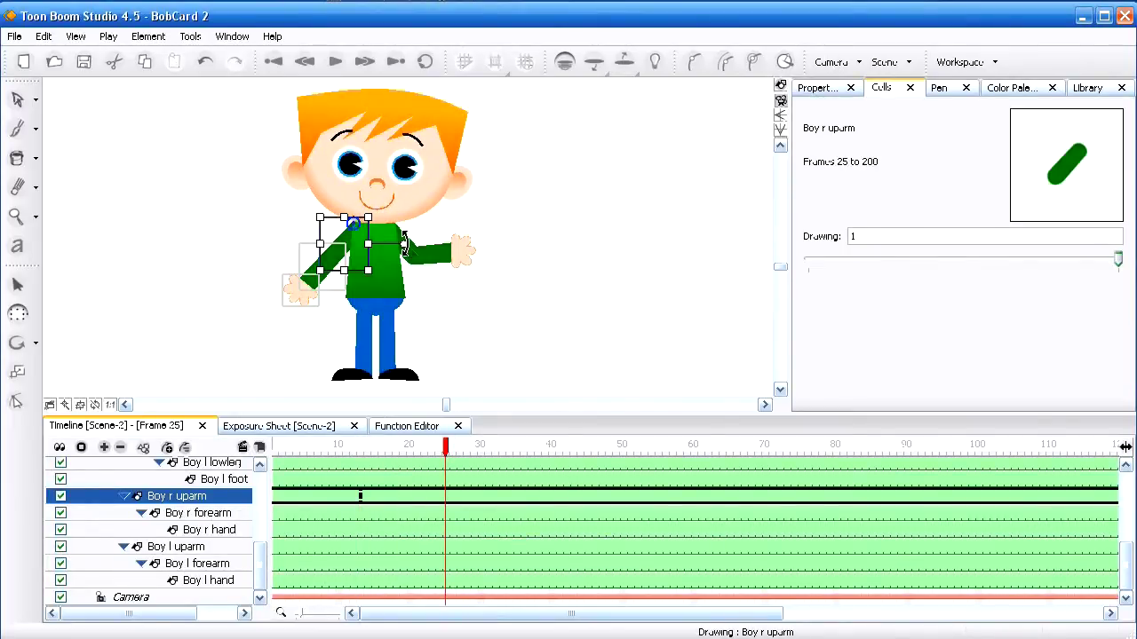
{"action": "left_click_drag", "start_coordinate": [401, 242], "coordinate": [361, 272]}
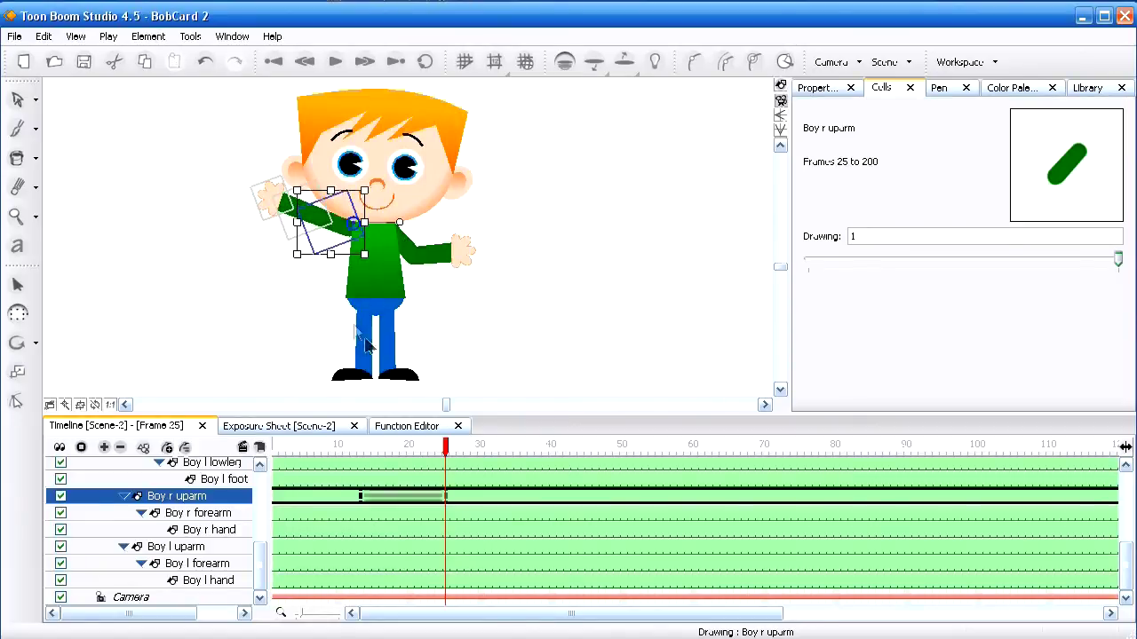
- Hold the raised Boy r uparm with a keyframe at frame 35, and rotate the arm back down to its resting pose at frame 46
{"action": "left_click_drag", "start_coordinate": [321, 450], "coordinate": [519, 451]}
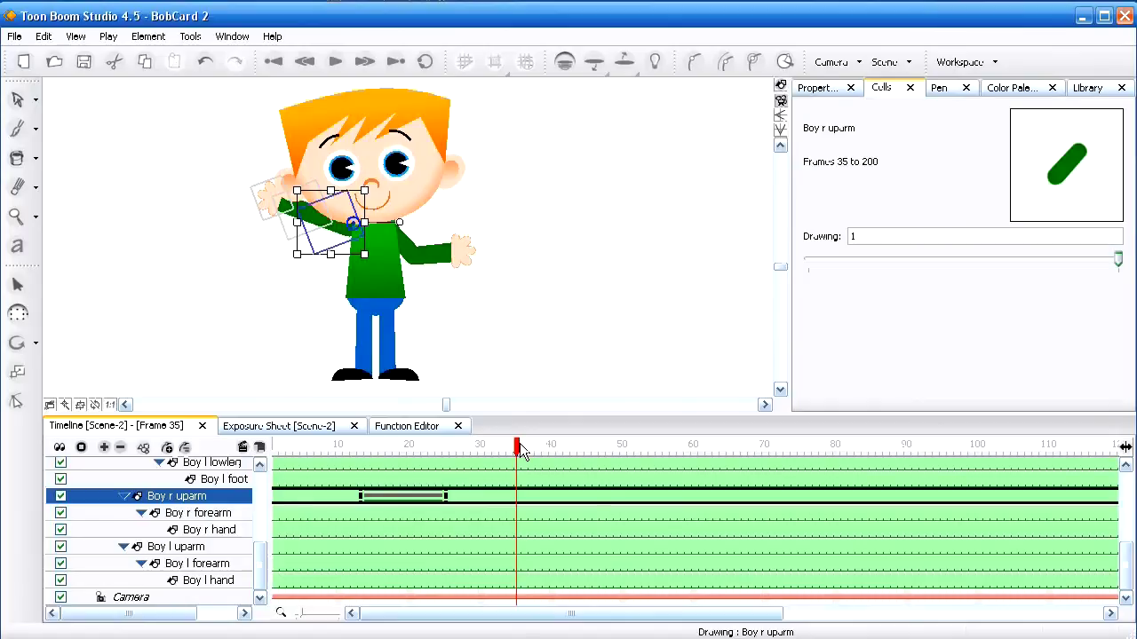
{"action": "key", "text": "F6"}
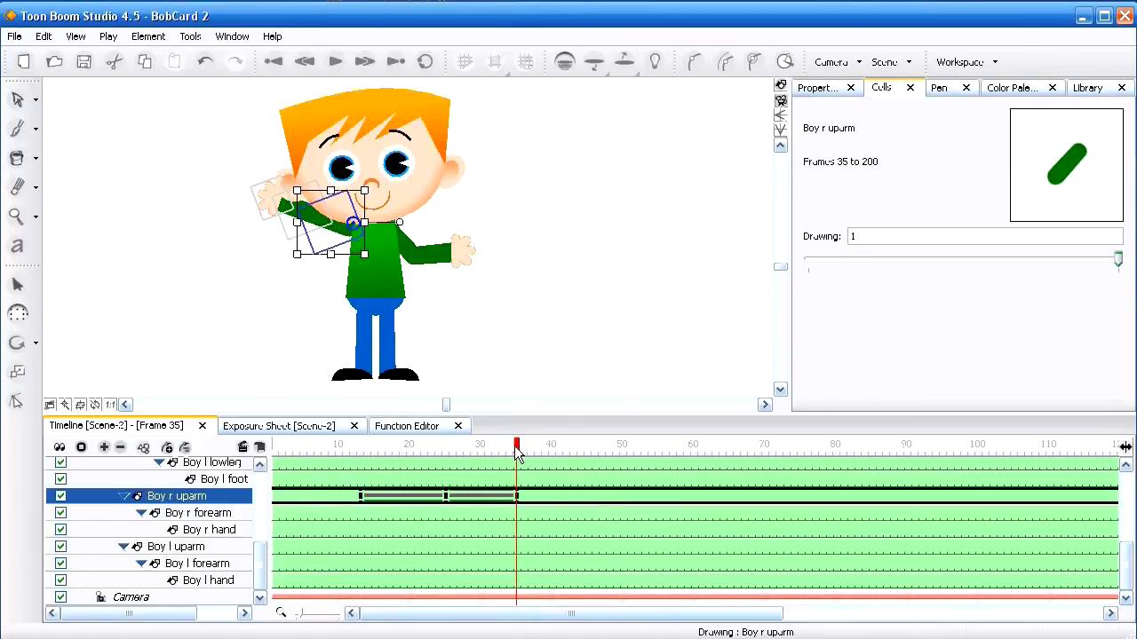
{"action": "left_click_drag", "start_coordinate": [520, 451], "coordinate": [594, 451]}
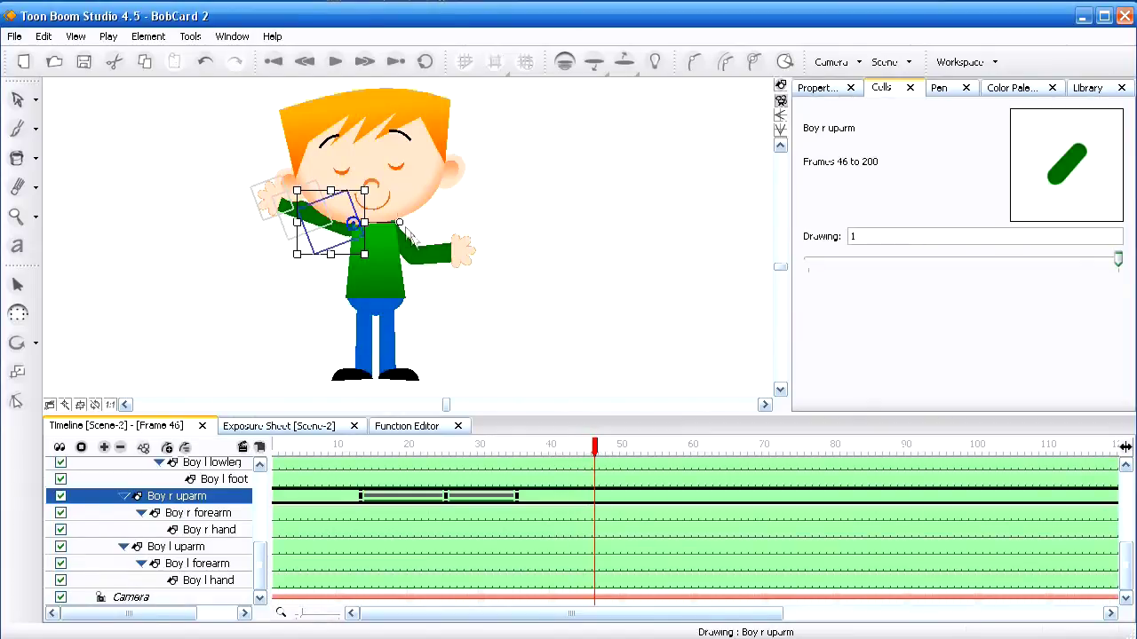
{"action": "left_click_drag", "start_coordinate": [395, 218], "coordinate": [368, 153]}
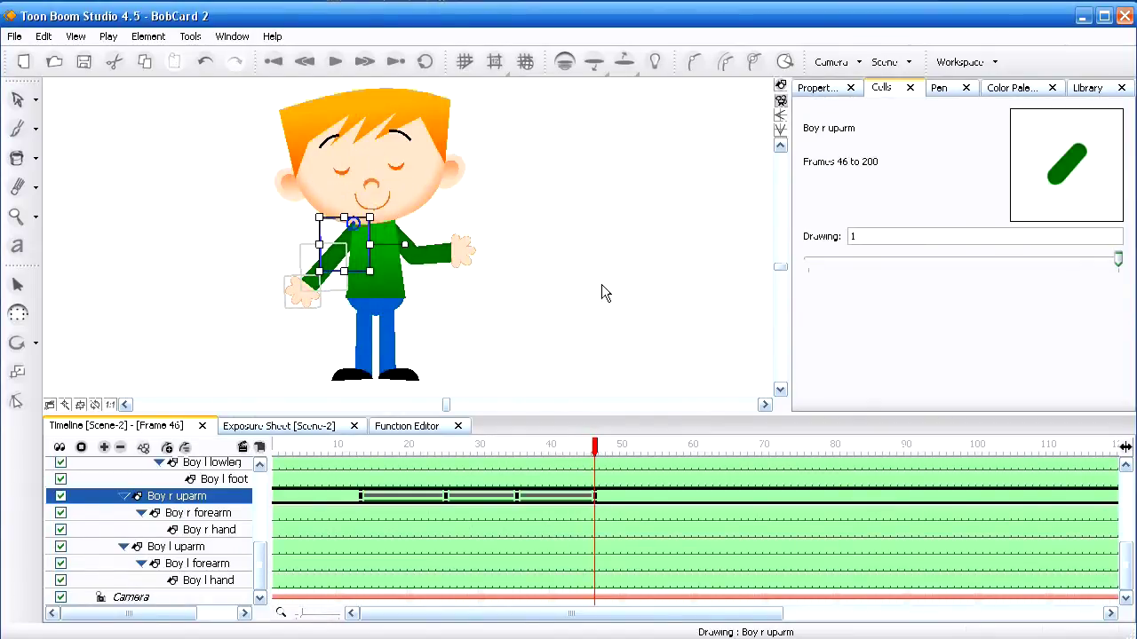
- Deselect the arm and play the scene from frame 1 to preview the combined head, blink and arm animation
{"action": "left_click", "coordinate": [568, 337]}
{"action": "key", "text": "Home"}
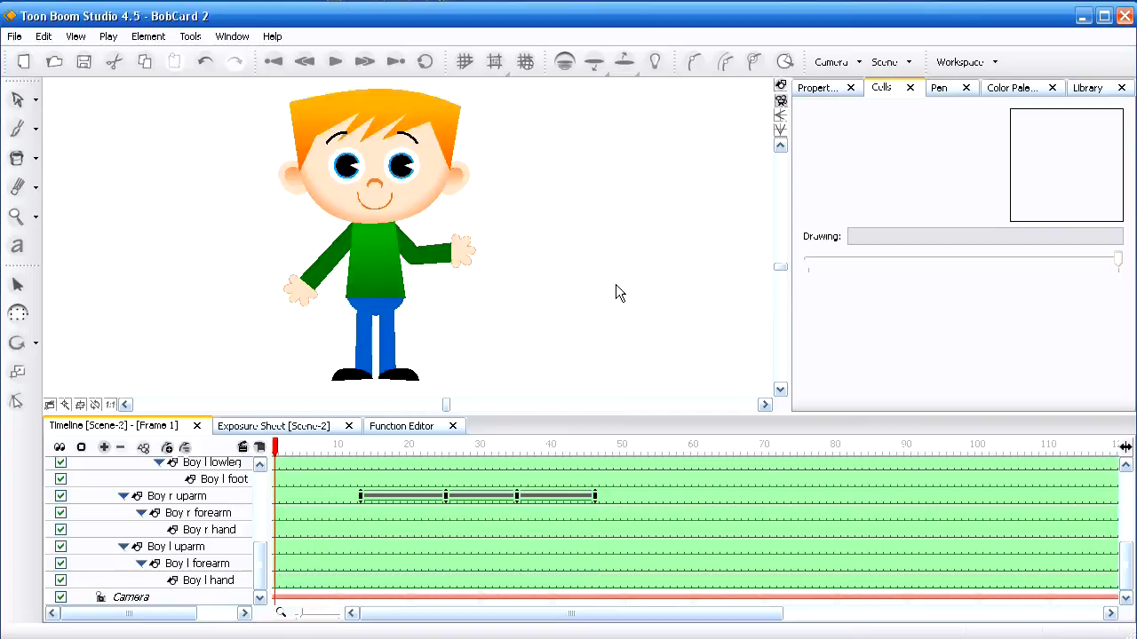
{"action": "key", "text": "Return"}
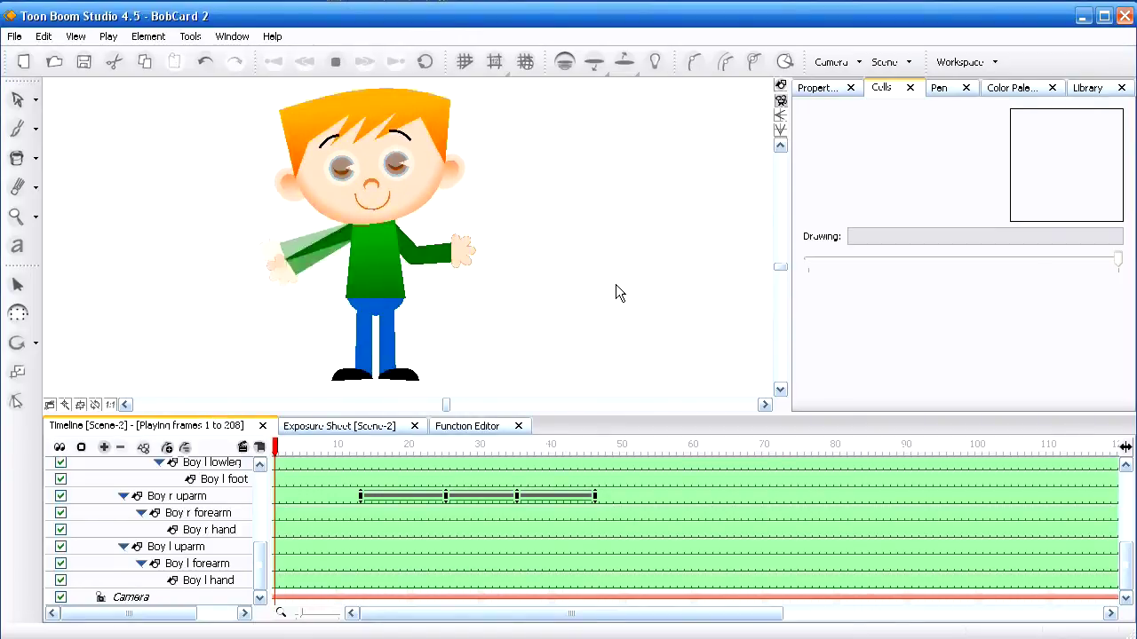
{"action": "key", "text": "Return"}
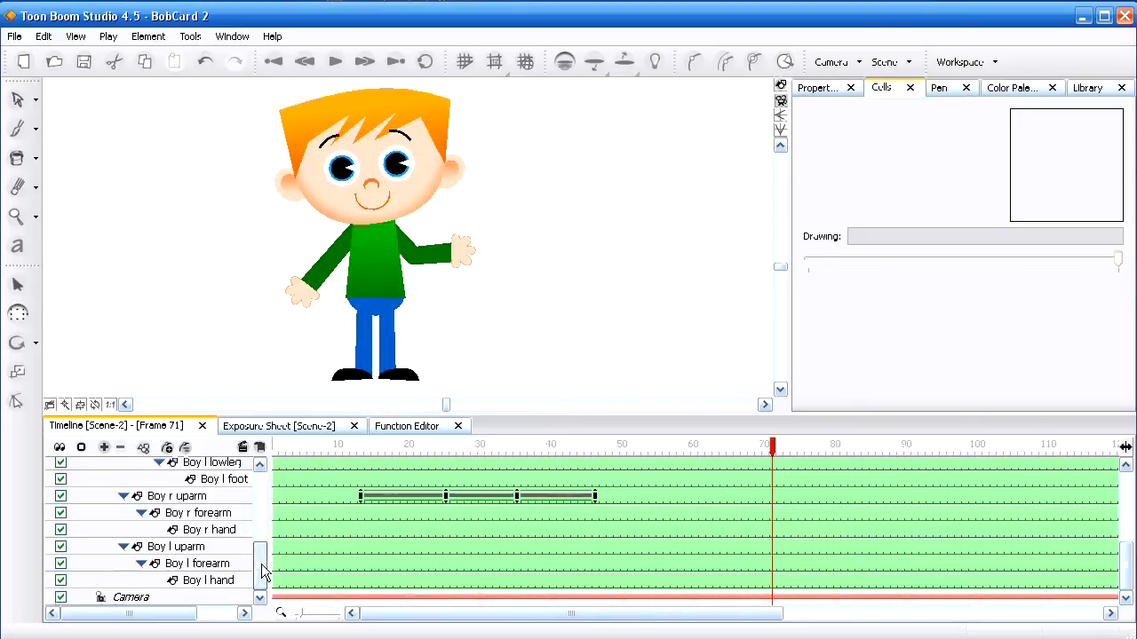
- Examine the Boy mouth drawings one frame at a time from frame 192 to frame 200, near the end of the timeline
{"action": "left_click_drag", "start_coordinate": [258, 563], "coordinate": [263, 480]}
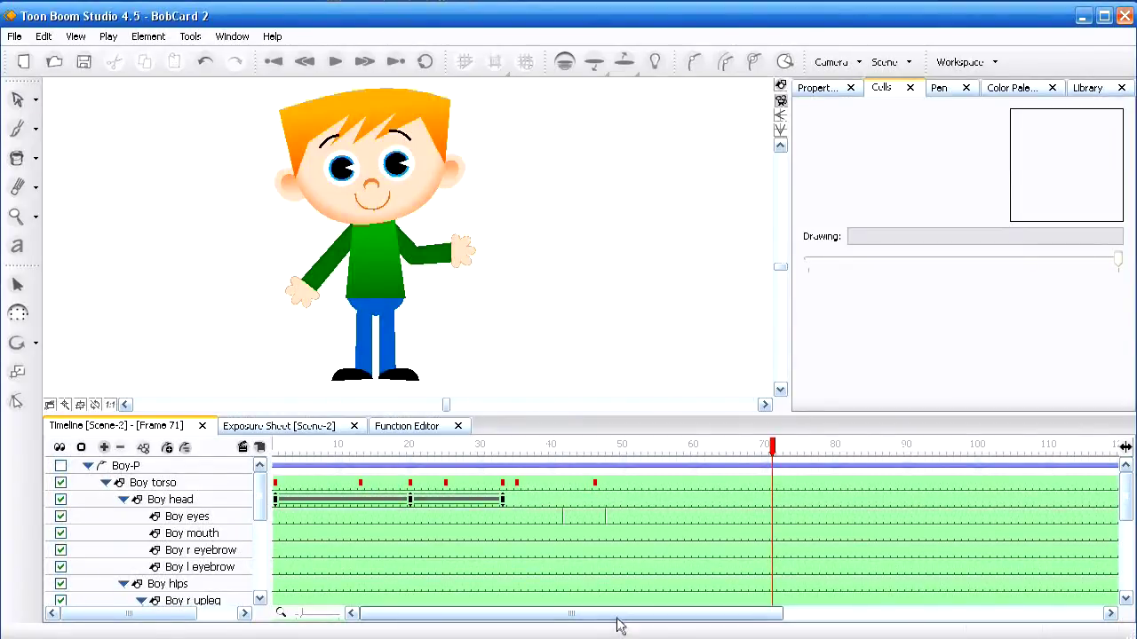
{"action": "left_click_drag", "start_coordinate": [616, 613], "coordinate": [1052, 611]}
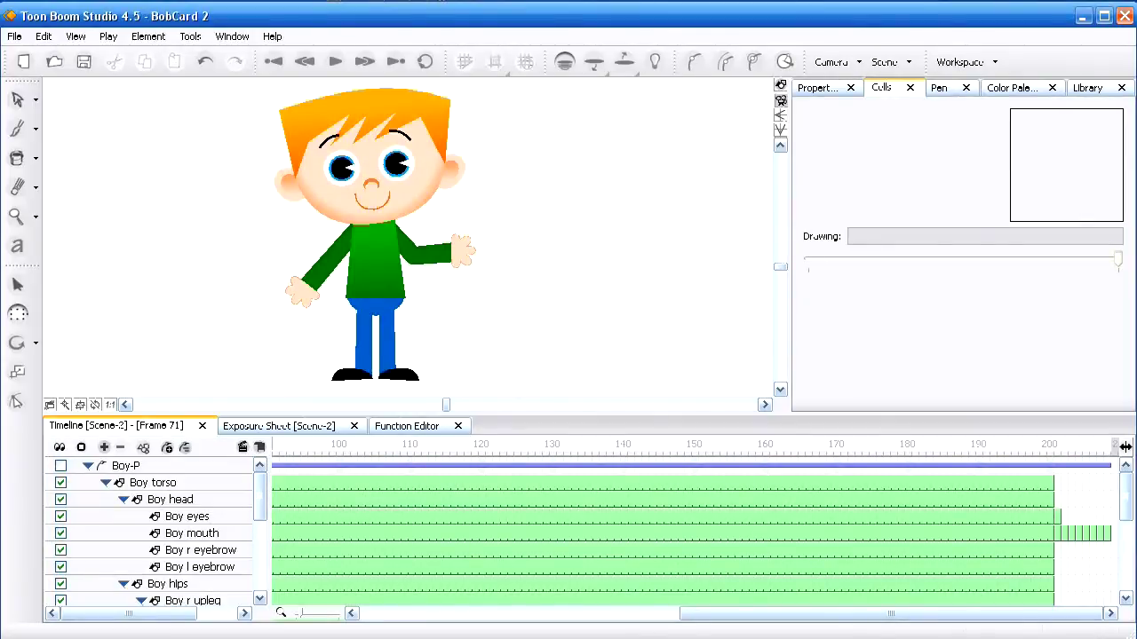
{"action": "left_click", "coordinate": [992, 444]}
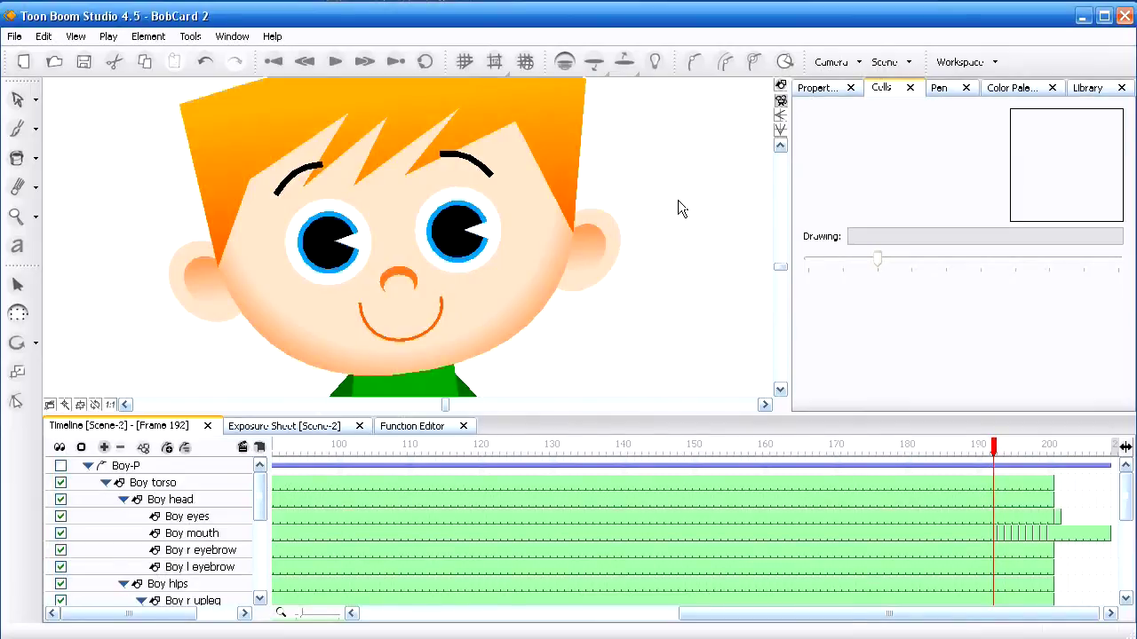
{"action": "key", "text": "period"}
{"action": "key", "text": "period"}
{"action": "key", "text": "period"}
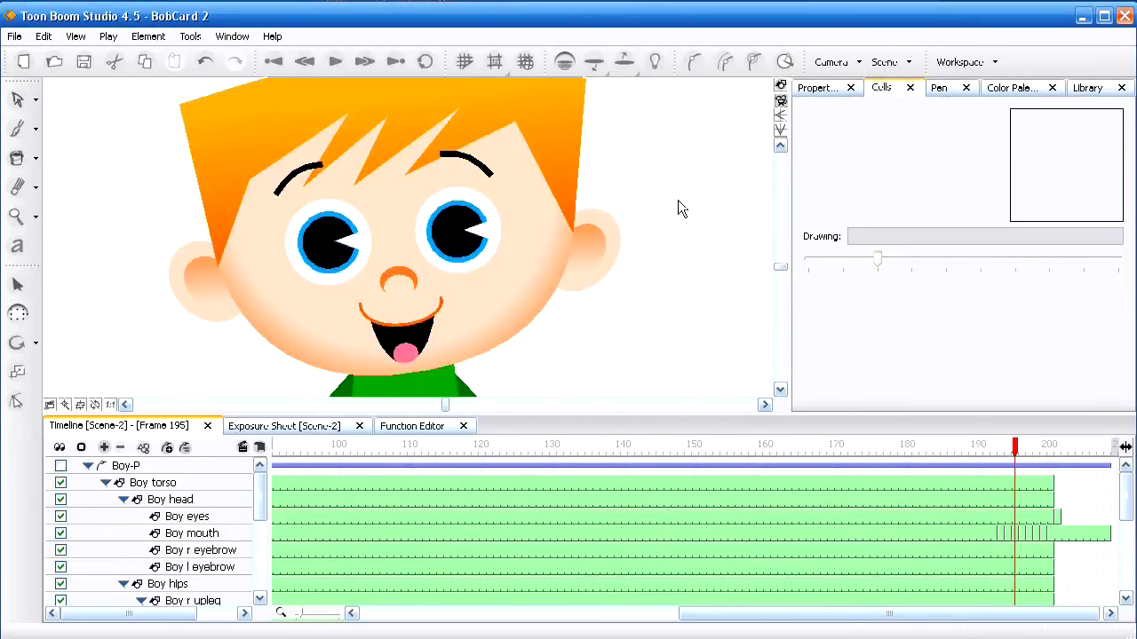
{"action": "key", "text": "period"}
{"action": "key", "text": "period"}
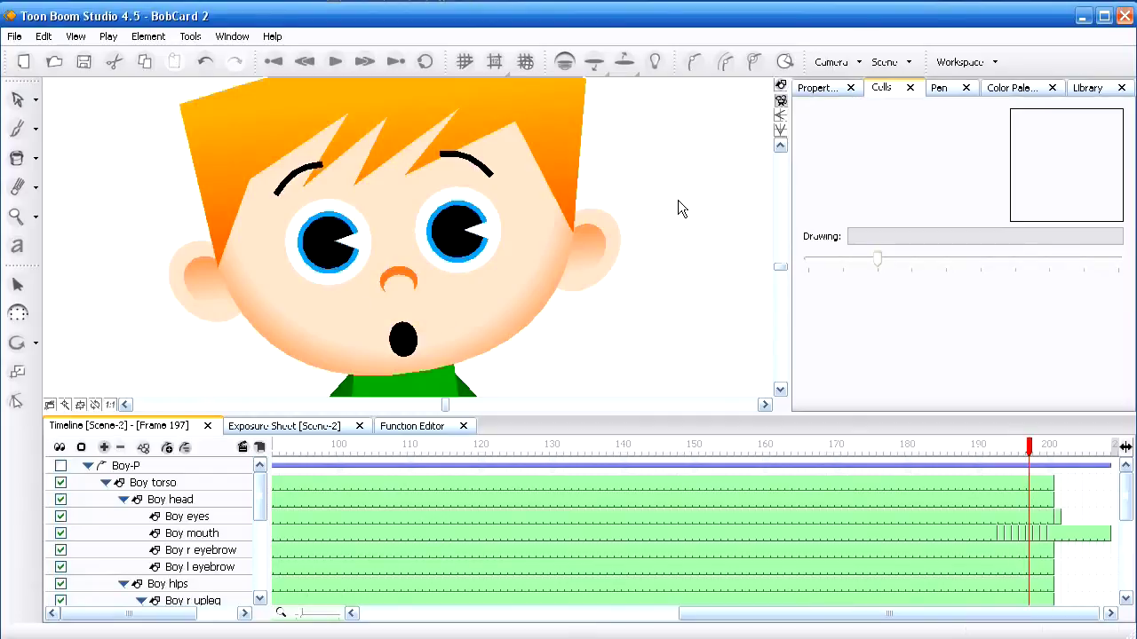
{"action": "key", "text": "period"}
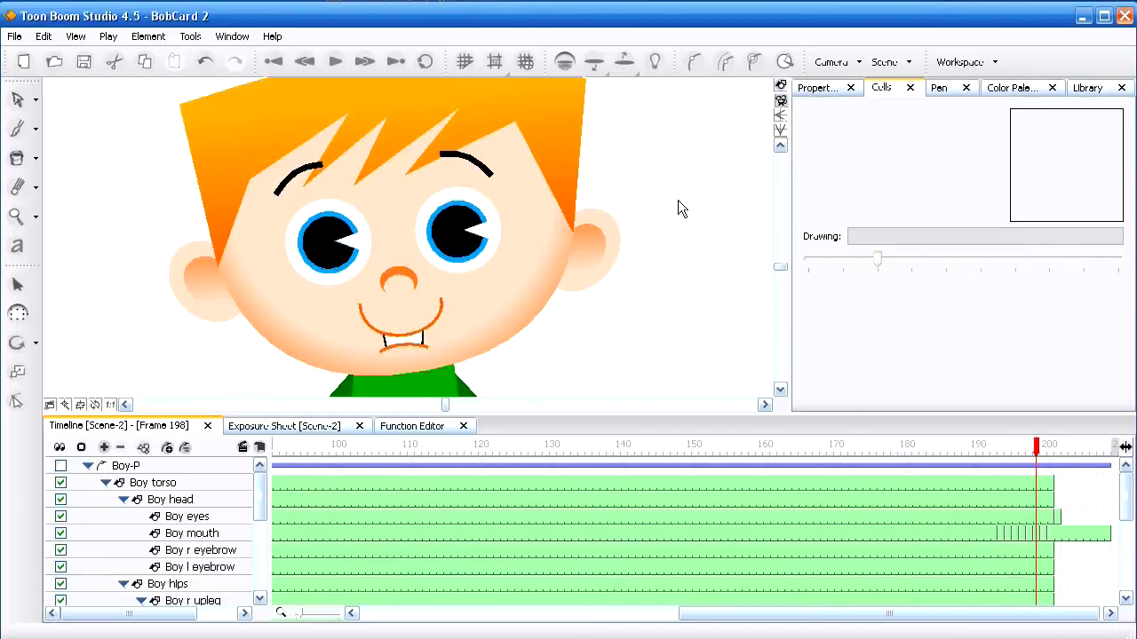
{"action": "key", "text": "period"}
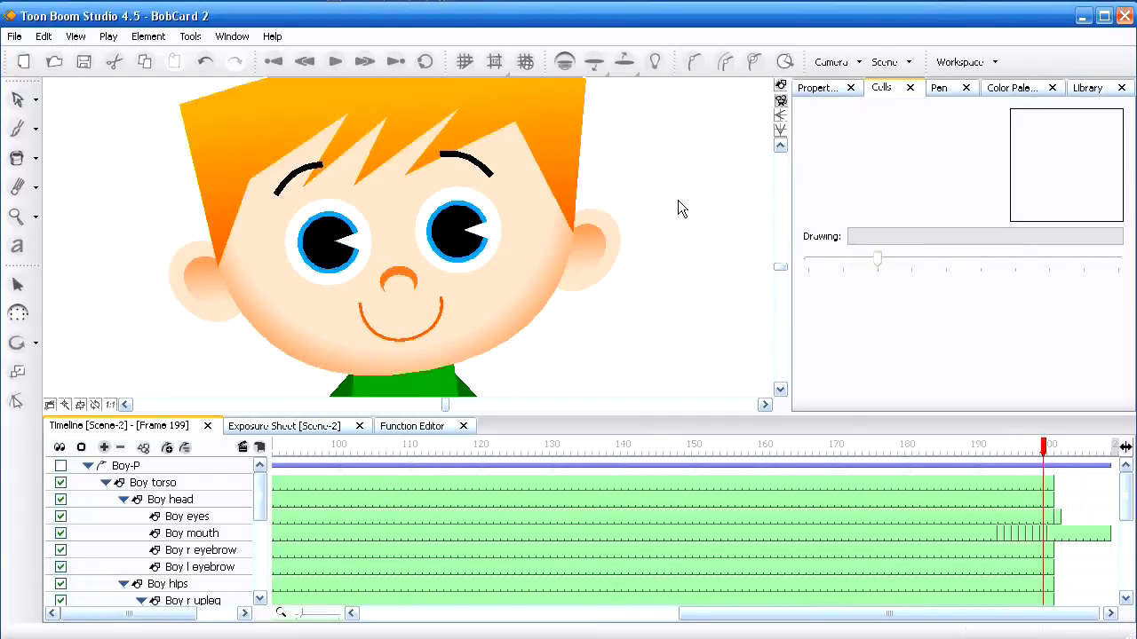
{"action": "key", "text": "period"}
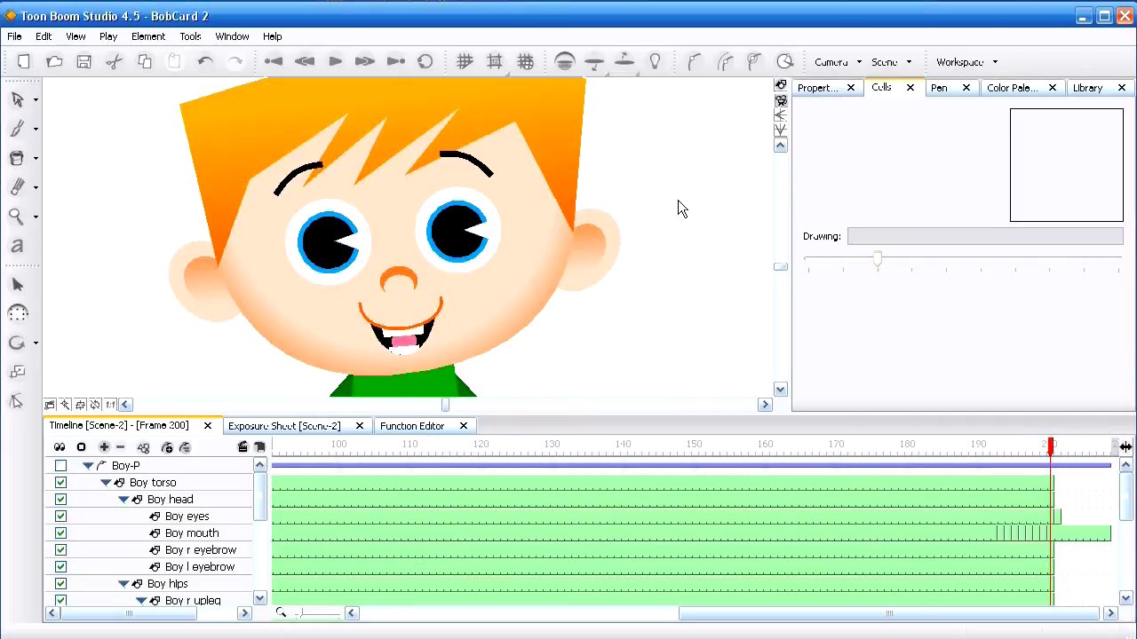
- Flip back and forth through the mouth drawings on the boy's face from frame 200 back to frame 194, comparing the mouth shapes
{"action": "key", "text": "comma"}
{"action": "key", "text": "comma"}
{"action": "key", "text": "comma"}
{"action": "key", "text": "comma"}
{"action": "key", "text": "comma"}
{"action": "key", "text": "comma"}
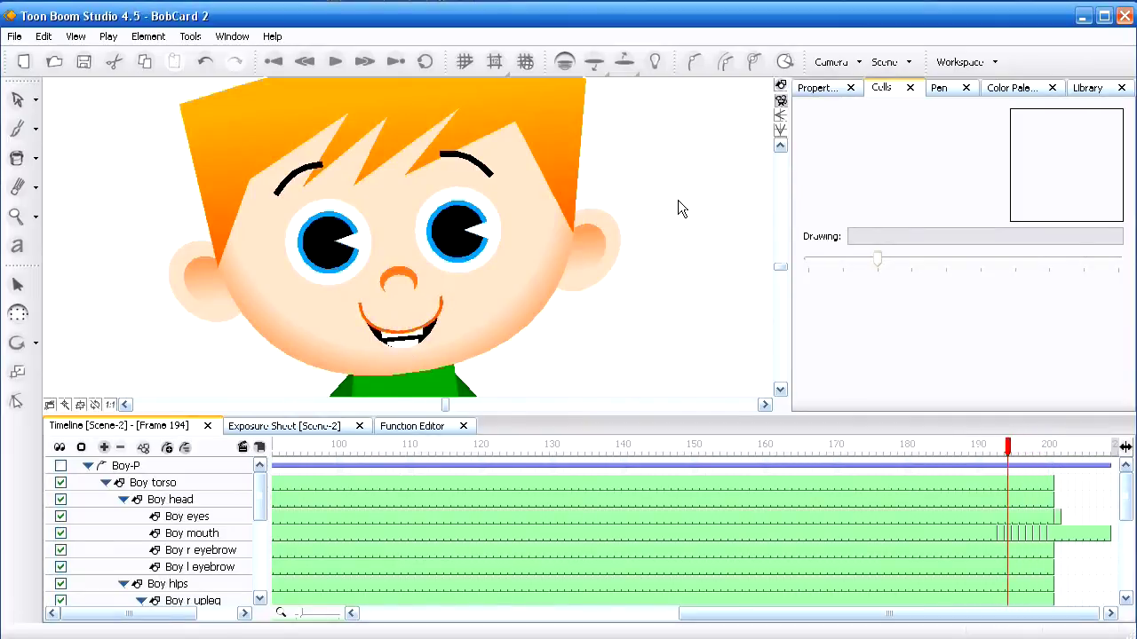
{"action": "key", "text": "period"}
{"action": "key", "text": "comma"}
{"action": "key", "text": "comma"}
{"action": "key", "text": "comma"}
{"action": "key", "text": "comma"}
{"action": "key", "text": "period"}
{"action": "key", "text": "period"}
{"action": "key", "text": "period"}
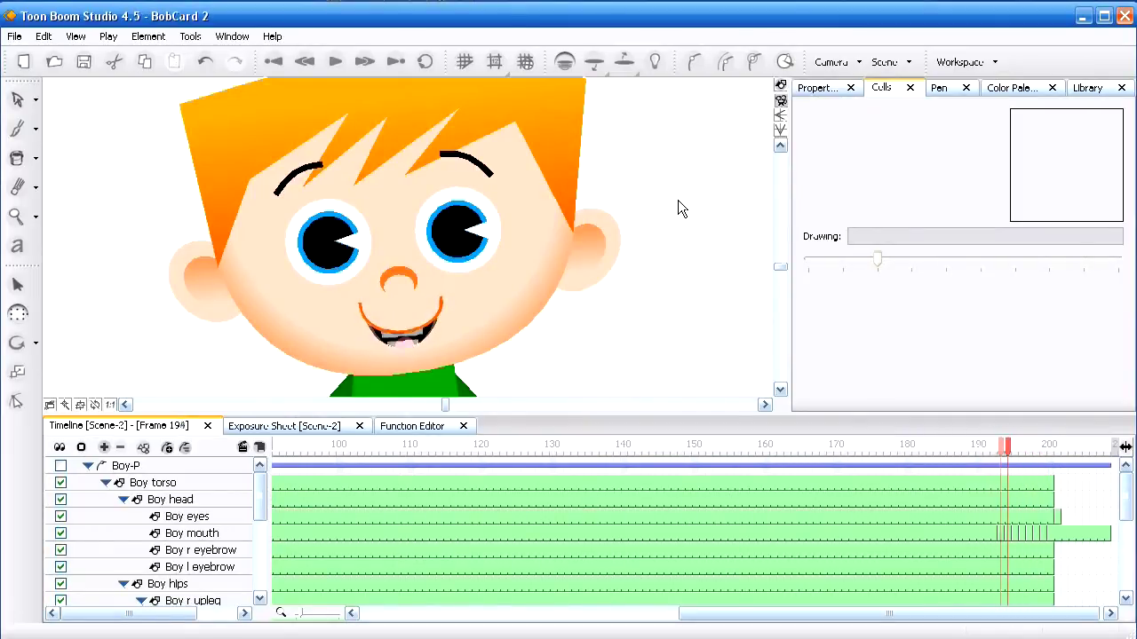
{"action": "key", "text": "period"}
{"action": "key", "text": "period"}
{"action": "key", "text": "period"}
{"action": "key", "text": "comma"}
{"action": "key", "text": "comma"}
{"action": "key", "text": "comma"}
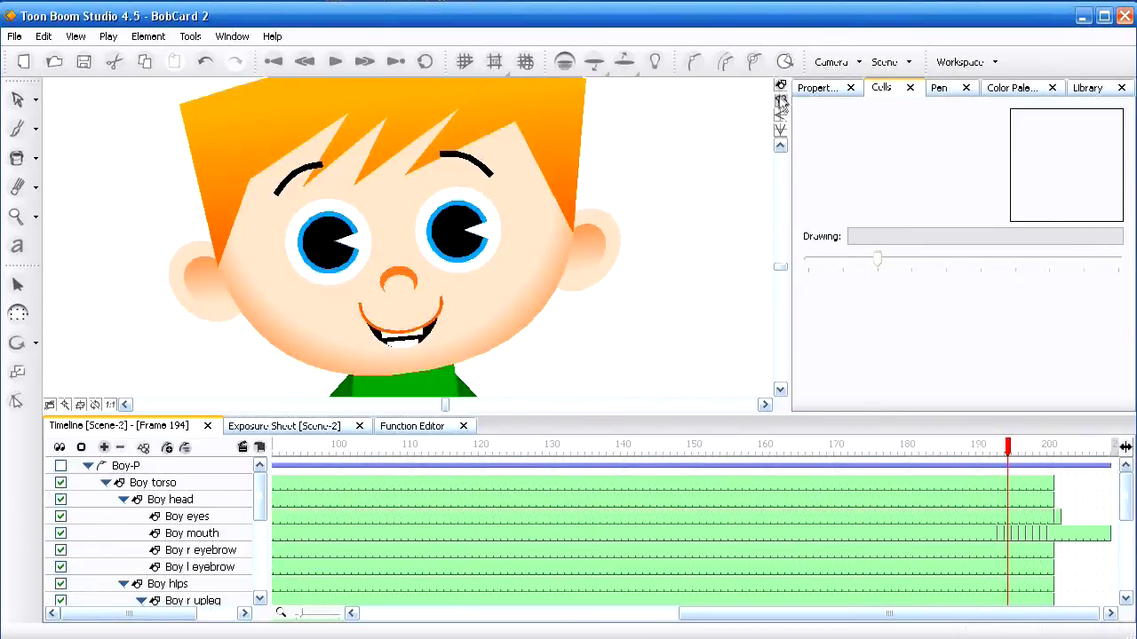
- Show the Boy mouth drawings isolated from the character and flip through them between frames 194 and 198
{"action": "left_click", "coordinate": [780, 100]}
{"action": "key", "text": "period"}
{"action": "key", "text": "period"}
{"action": "key", "text": "period"}
{"action": "key", "text": "period"}
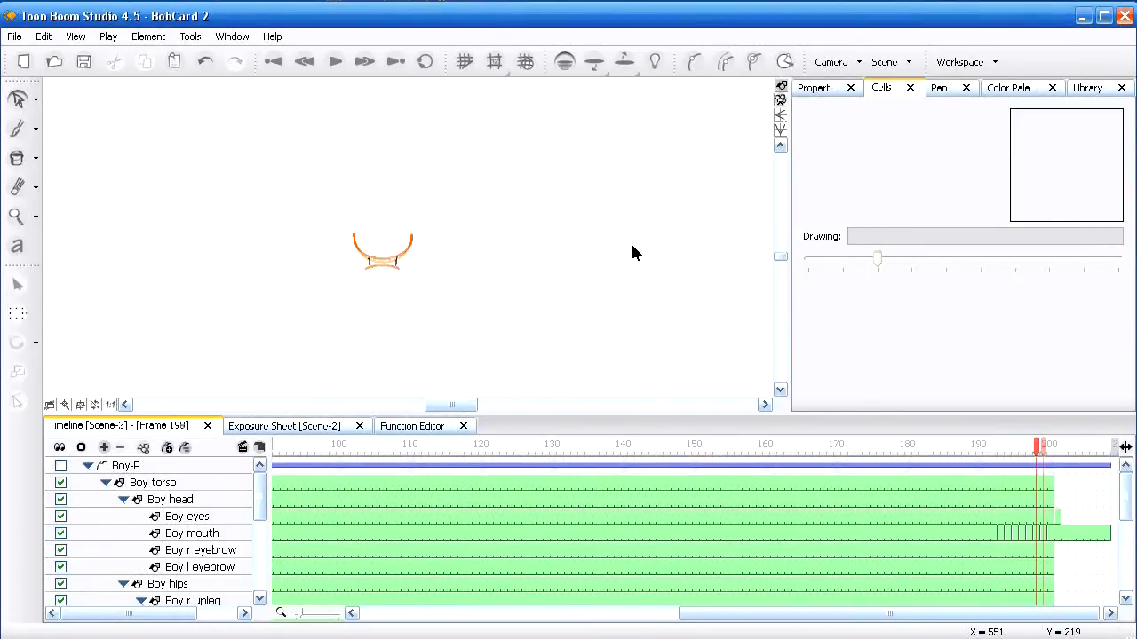
{"action": "key", "text": "comma"}
{"action": "key", "text": "comma"}
{"action": "key", "text": "comma"}
{"action": "key", "text": "comma"}
{"action": "key", "text": "comma"}
{"action": "key", "text": "comma"}
{"action": "key", "text": "comma"}
{"action": "key", "text": "period"}
{"action": "key", "text": "period"}
{"action": "key", "text": "period"}
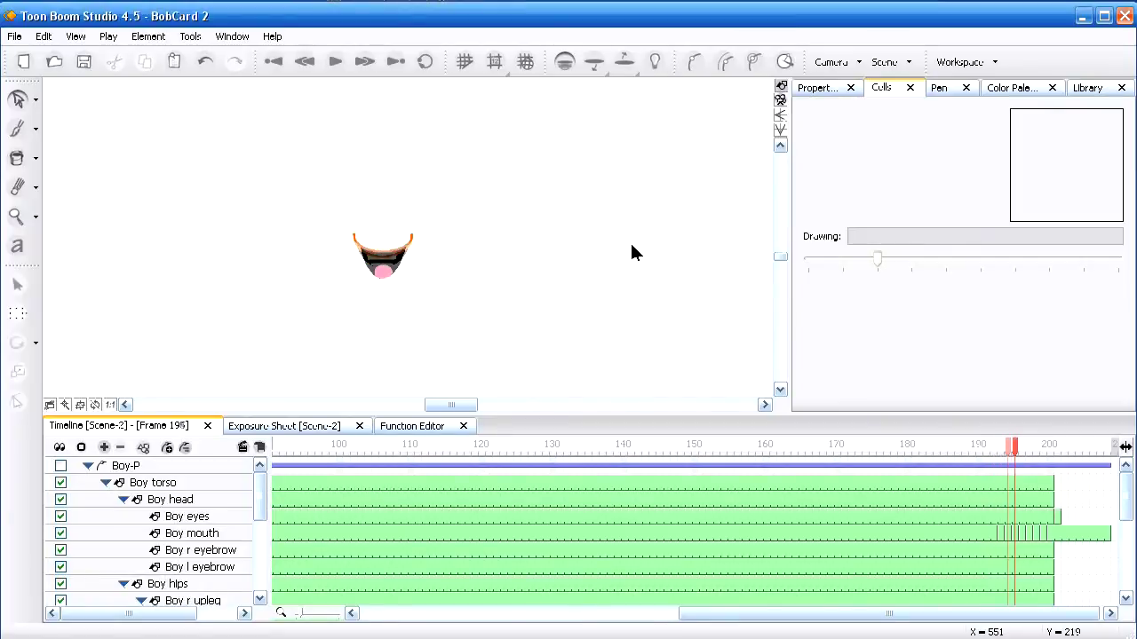
{"action": "key", "text": "period"}
{"action": "key", "text": "period"}
{"action": "key", "text": "comma"}
{"action": "key", "text": "comma"}
{"action": "key", "text": "comma"}
{"action": "key", "text": "comma"}
{"action": "key", "text": "period"}
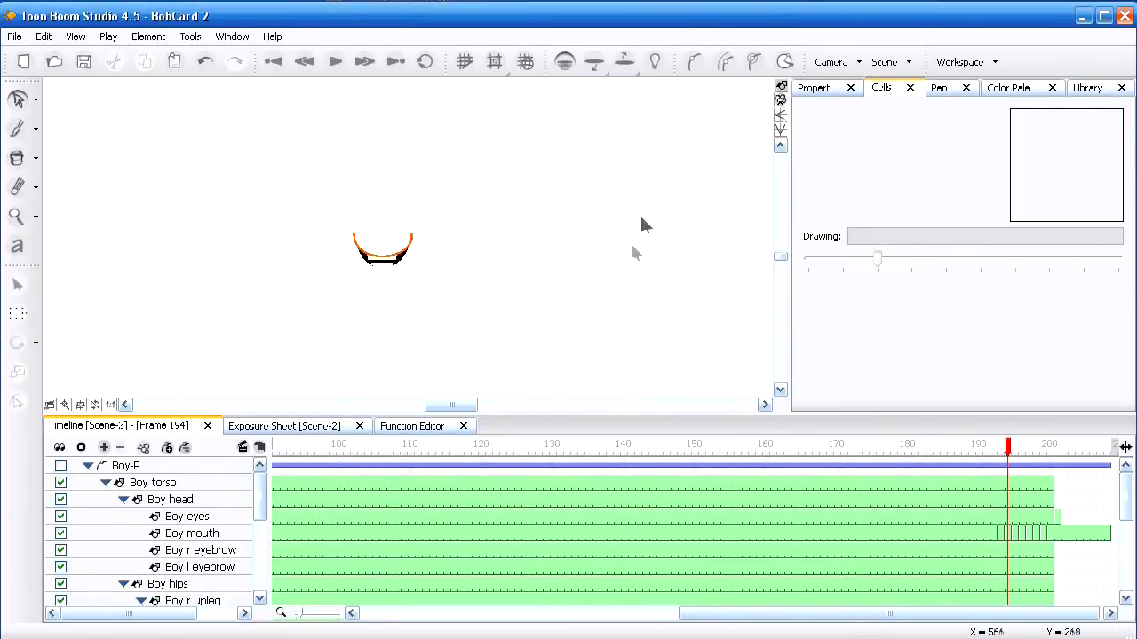
- Return to the view of the whole face and compare its mouth shapes frame by frame between frames 193 and 196
{"action": "left_click", "coordinate": [781, 100]}
{"action": "key", "text": "comma"}
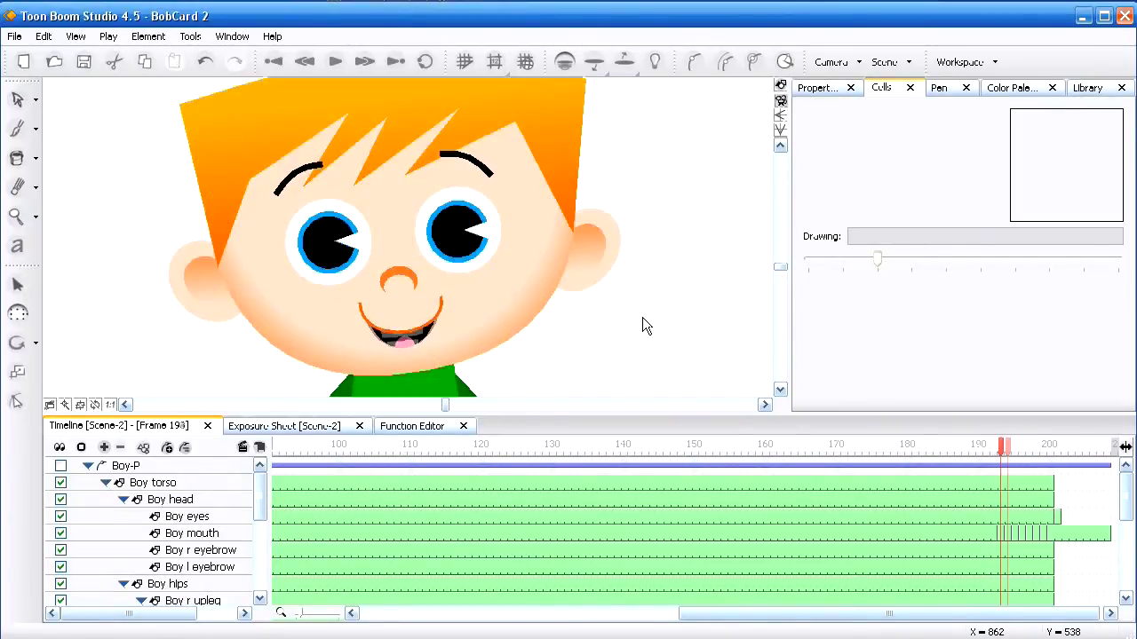
{"action": "key", "text": "comma"}
{"action": "key", "text": "period"}
{"action": "key", "text": "period"}
{"action": "key", "text": "period"}
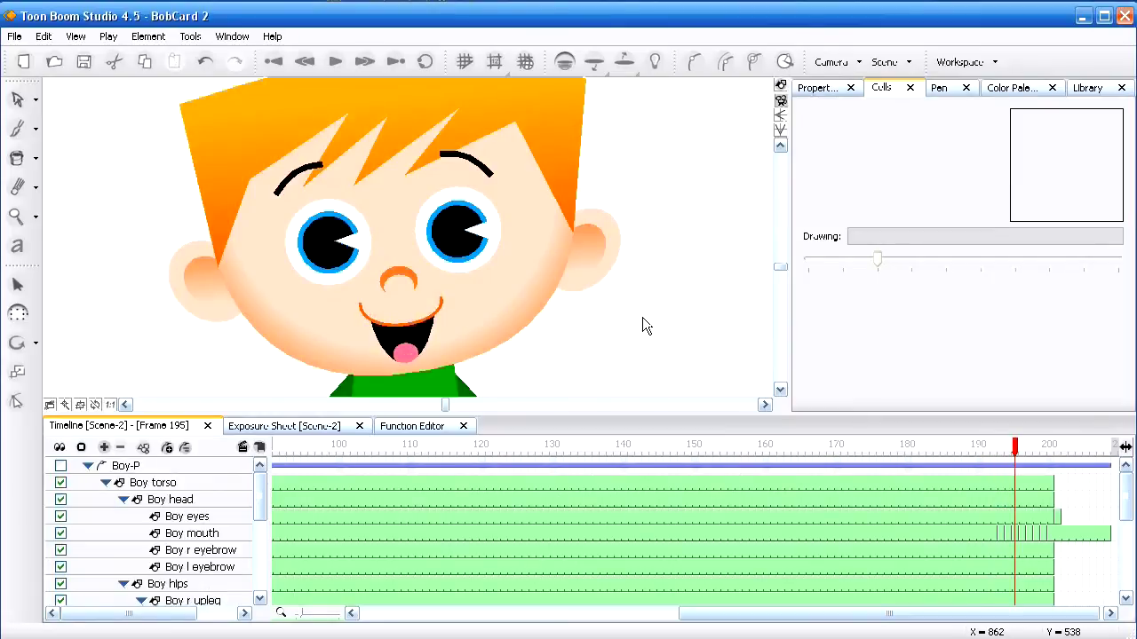
{"action": "key", "text": "comma"}
{"action": "key", "text": "comma"}
{"action": "key", "text": "period"}
{"action": "key", "text": "period"}
{"action": "key", "text": "period"}
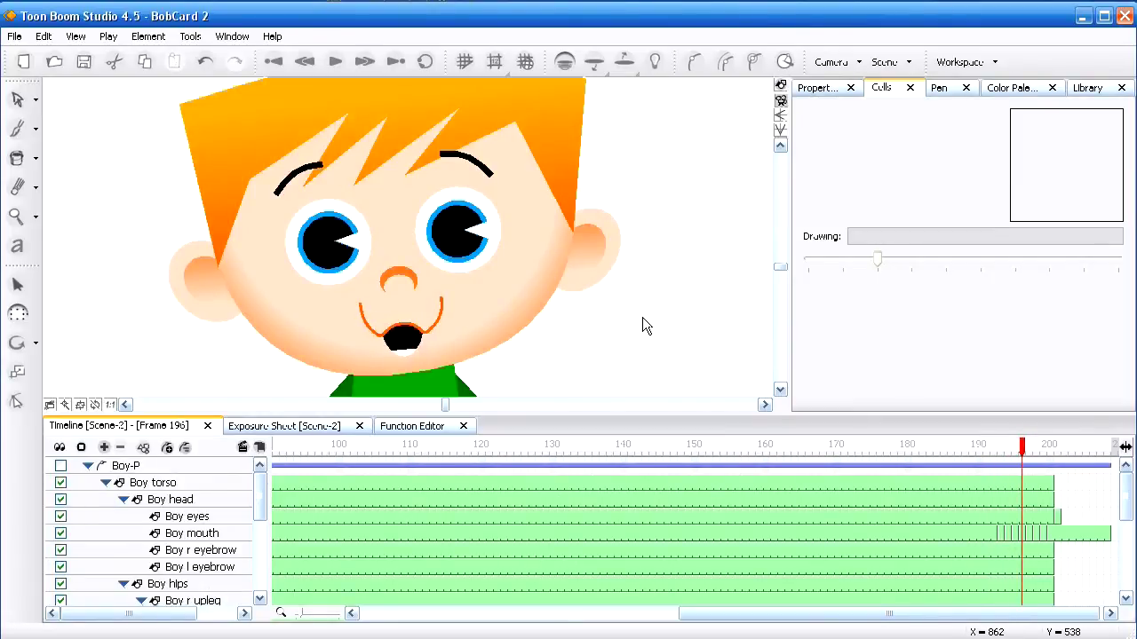
{"action": "key", "text": "comma"}
{"action": "key", "text": "comma"}
{"action": "key", "text": "comma"}
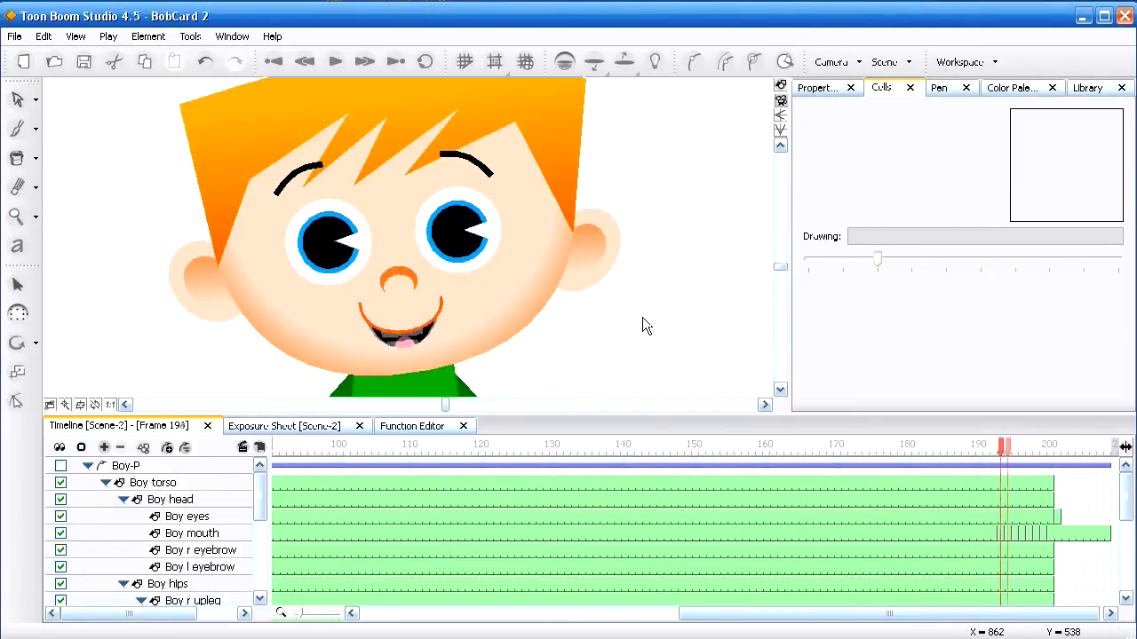
{"action": "key", "text": "period"}
{"action": "key", "text": "period"}
{"action": "key", "text": "period"}
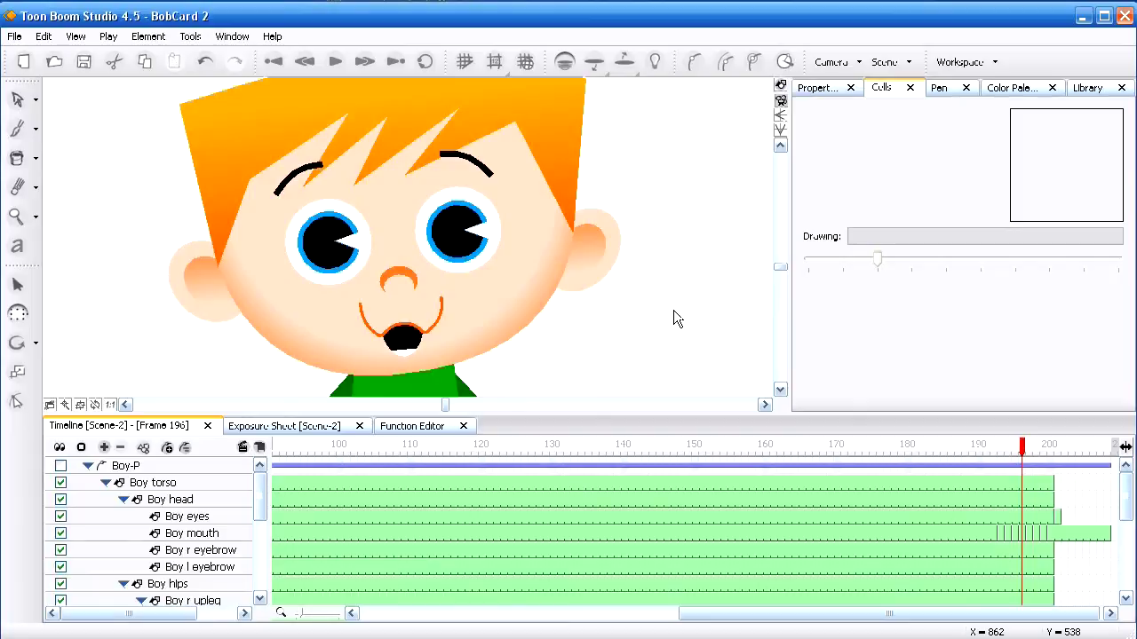
- Go to frame 177 and bring the boy's whole body into view
{"action": "key", "text": "1"}
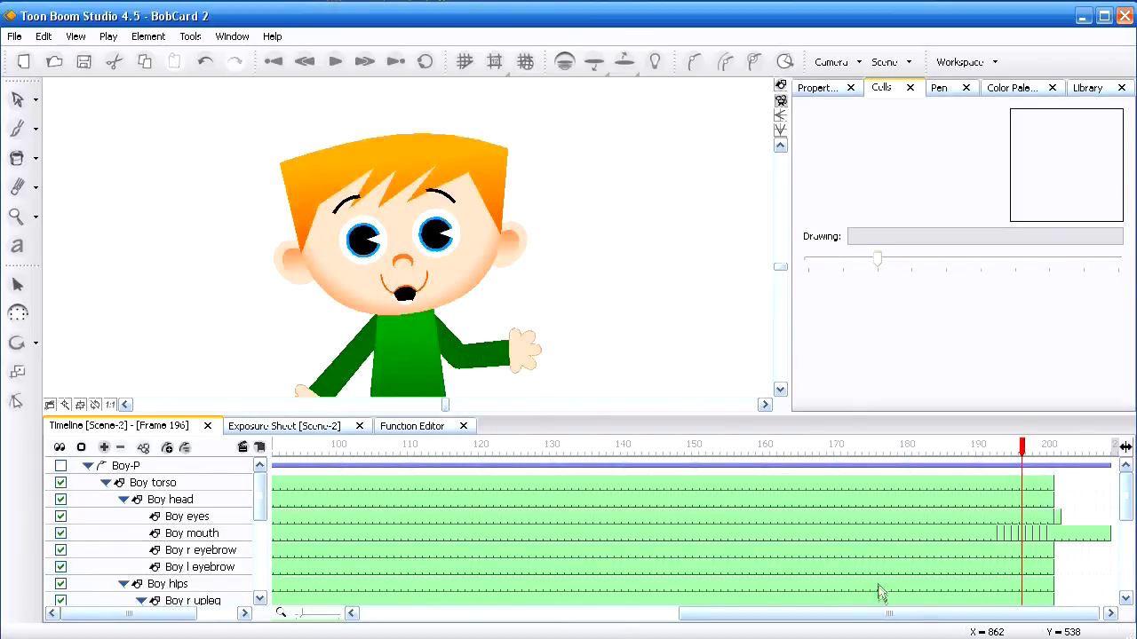
{"action": "left_click", "coordinate": [885, 455]}
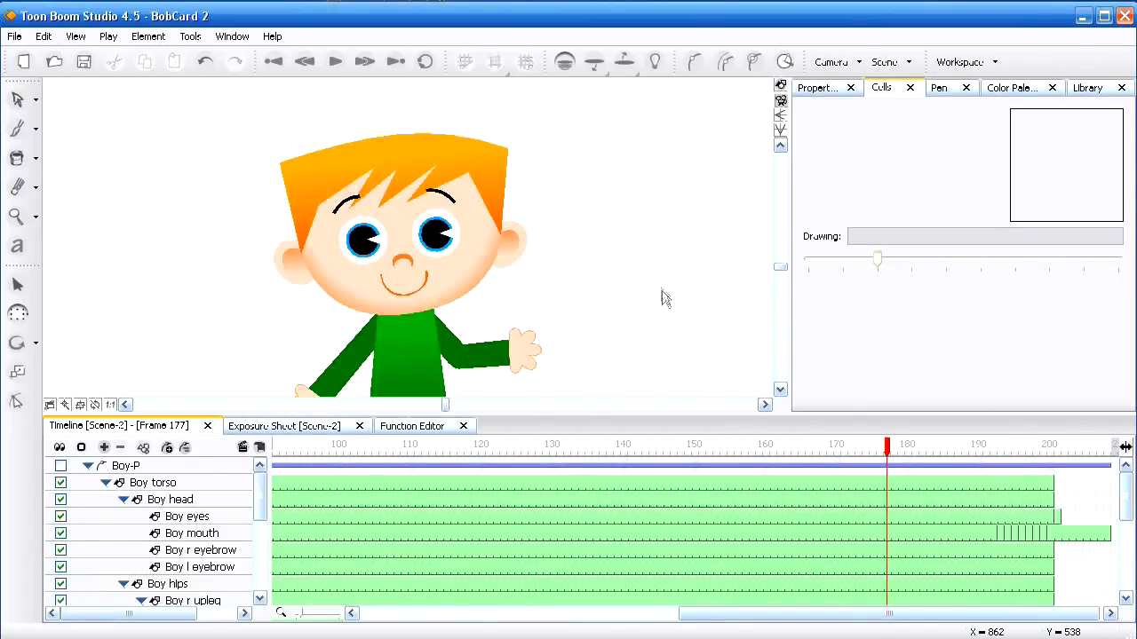
{"action": "key", "text": "1"}
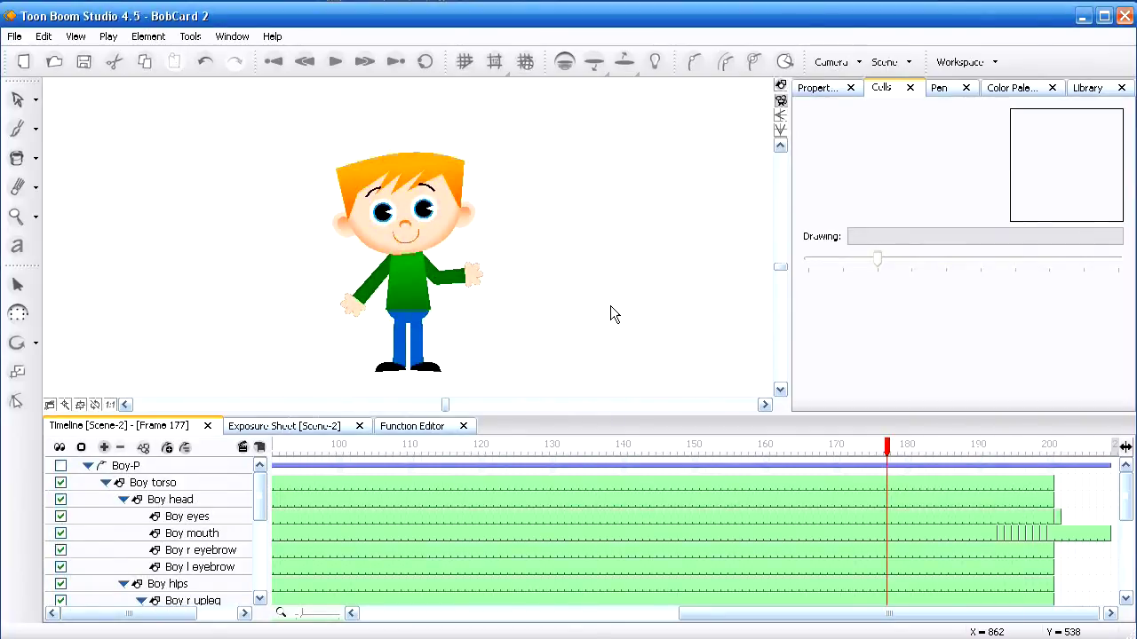
{"action": "key", "text": "2"}
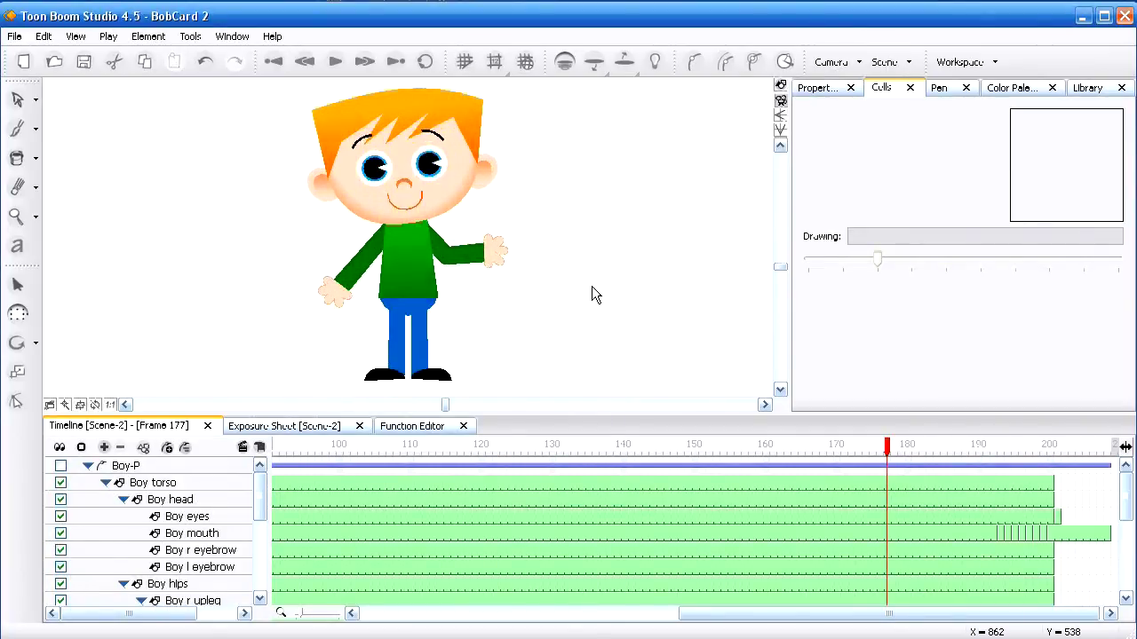